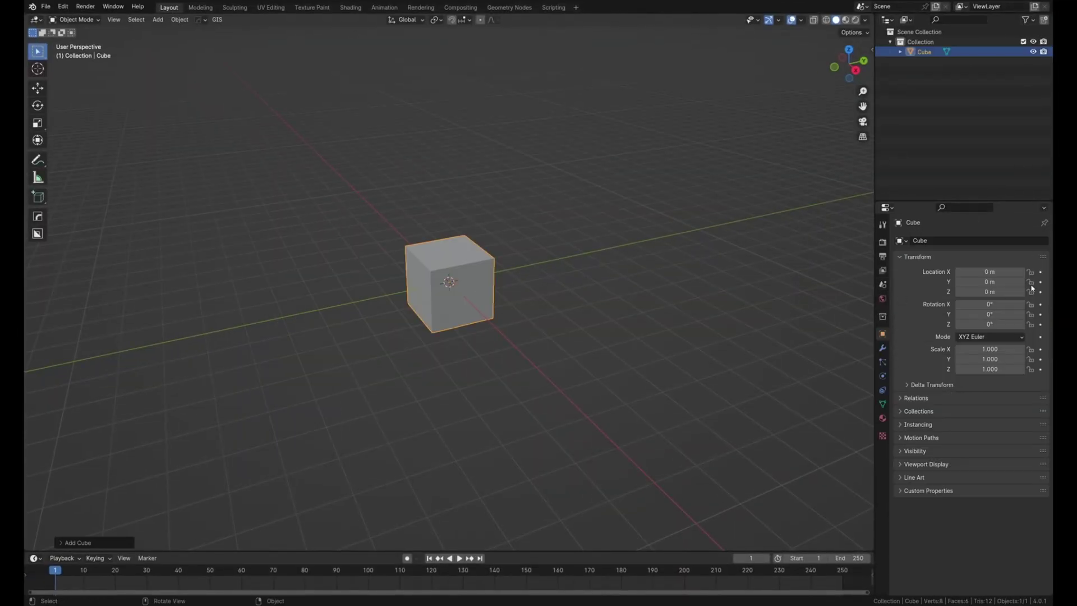
# - Add an Array modifier to the cube and set its count to 22 along the X axis
pyautogui.click(883, 348)
pyautogui.click(929, 246)
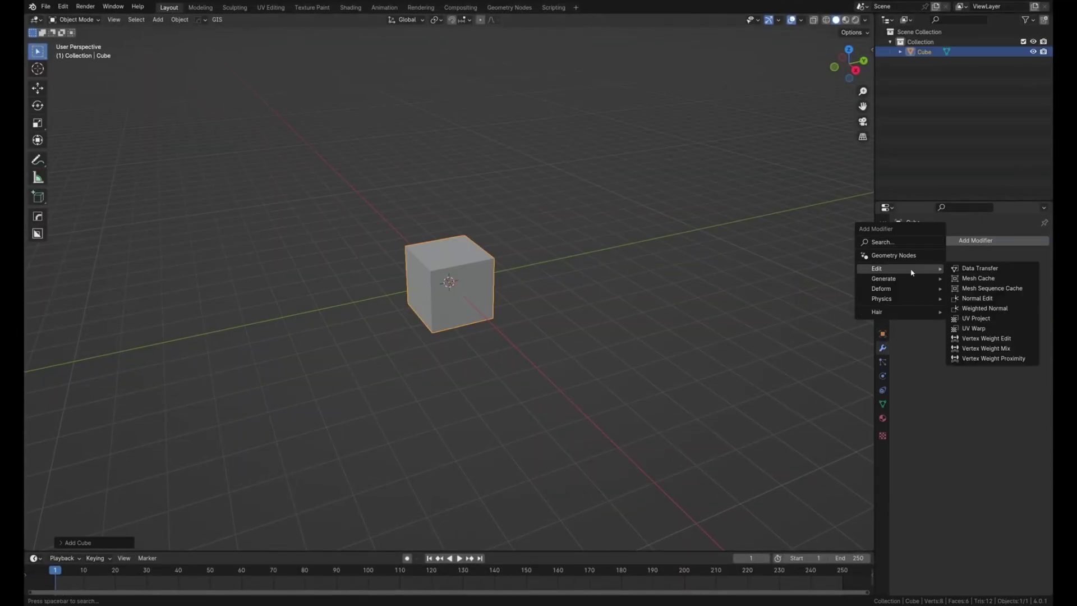
pyautogui.moveTo(908, 279)
pyautogui.click(967, 283)
pyautogui.scroll(-7, 863, 303)
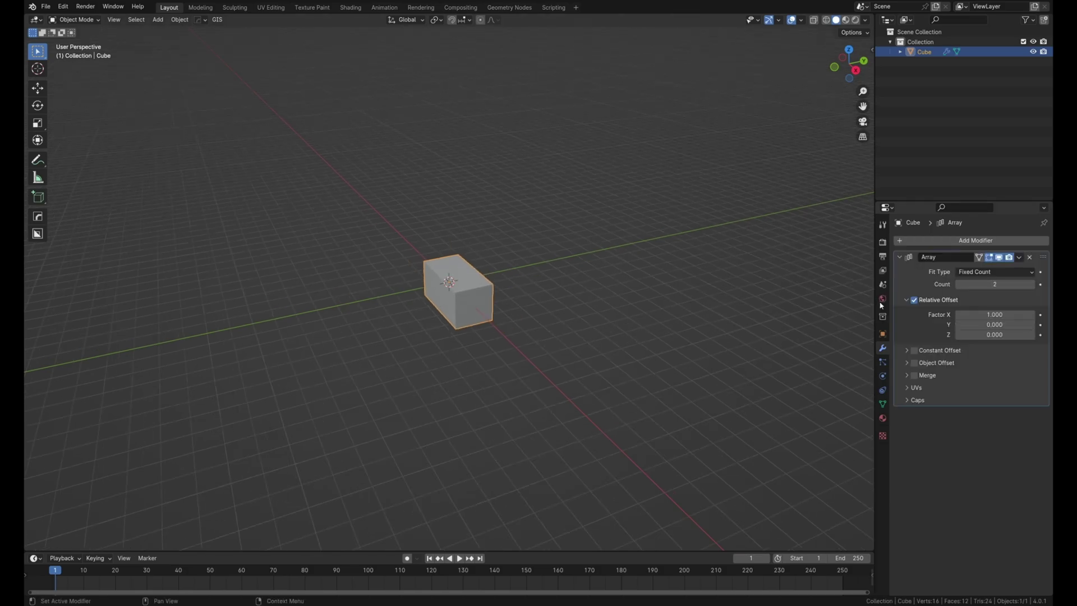
pyautogui.moveTo(494, 269); pyautogui.dragTo(336, 305, button='middle')
pyautogui.moveTo(994, 284); pyautogui.dragTo(1032, 284)
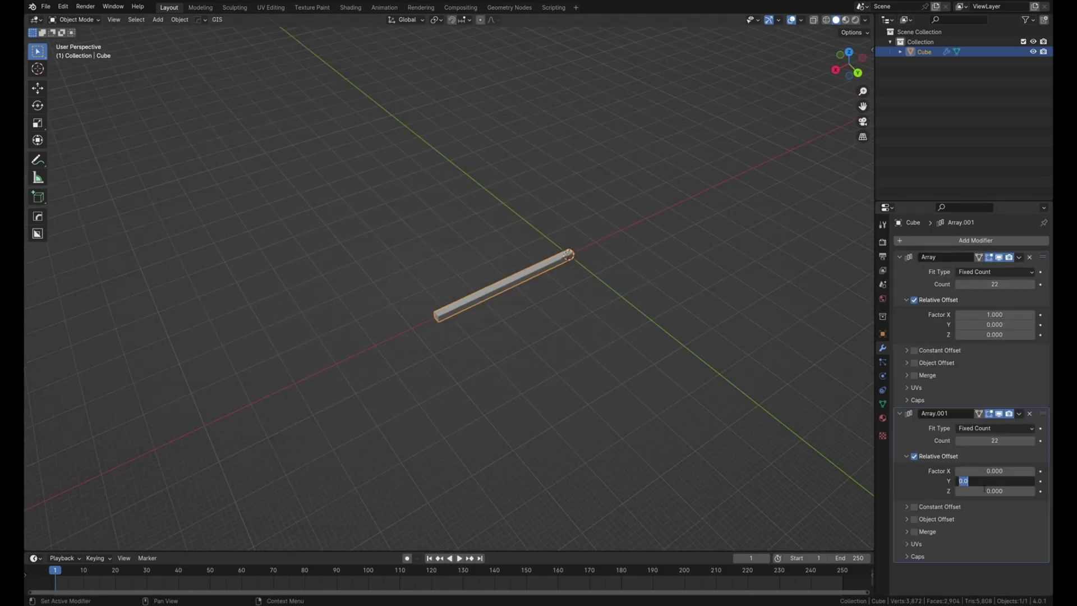
# - Turn the second array toward Y with relative offset factors X 0 and Y 1, and a count of 15
pyautogui.doubleClick(995, 478)
pyautogui.write('1')
pyautogui.press('Return')
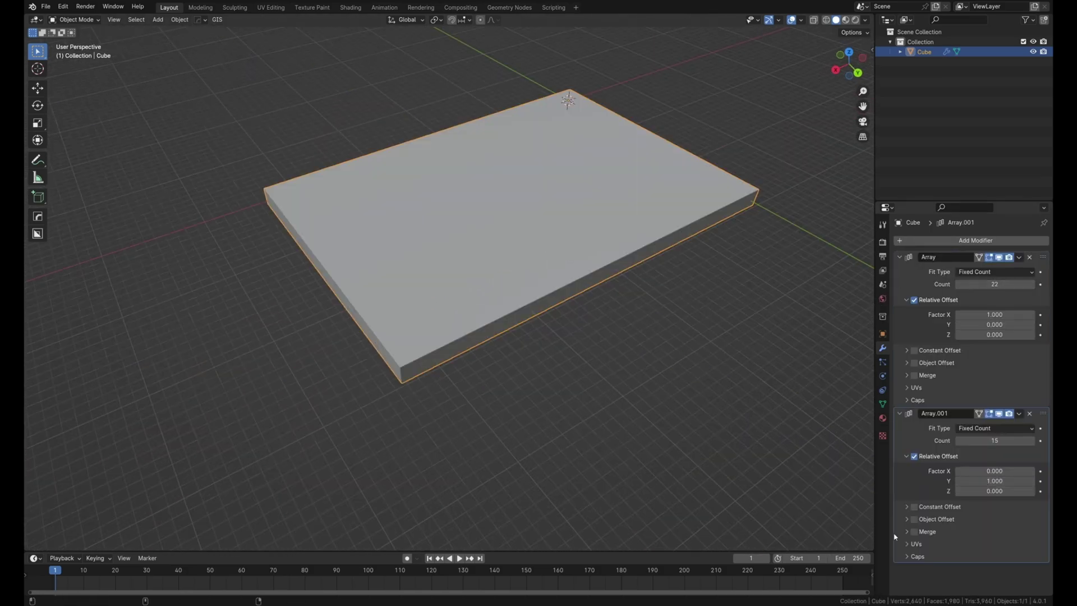
# - Stack the grid vertically with a third array of 15 using relative offset factors Y 0 and Z 1
pyautogui.scroll(4, 561, 280)
pyautogui.scroll(-3, 956, 518)
pyautogui.scroll(-3, 956, 519)
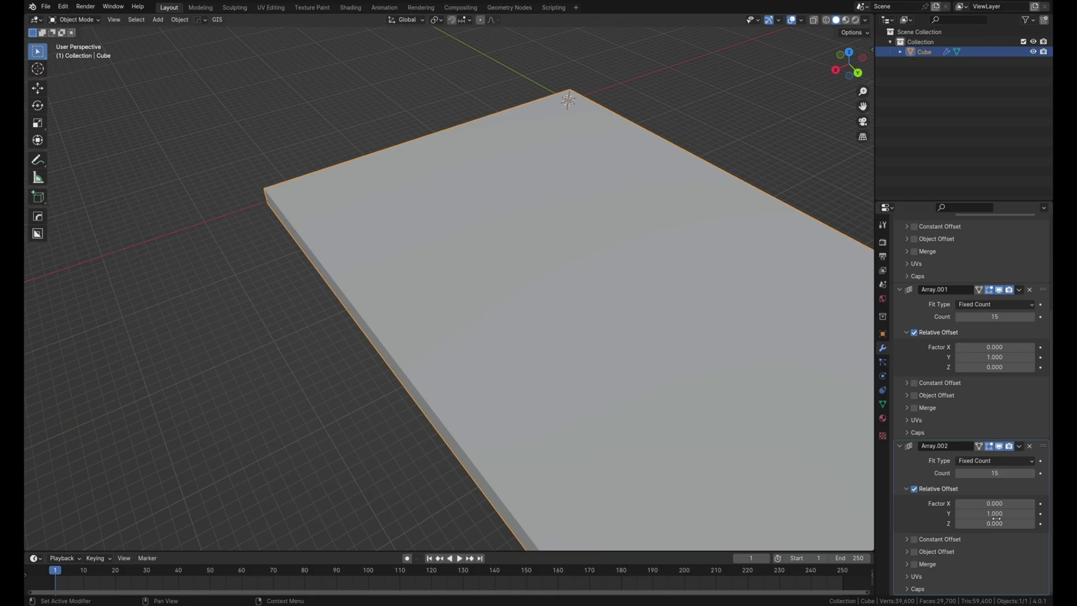
pyautogui.click(997, 514)
pyautogui.write('0')
pyautogui.press('Return')
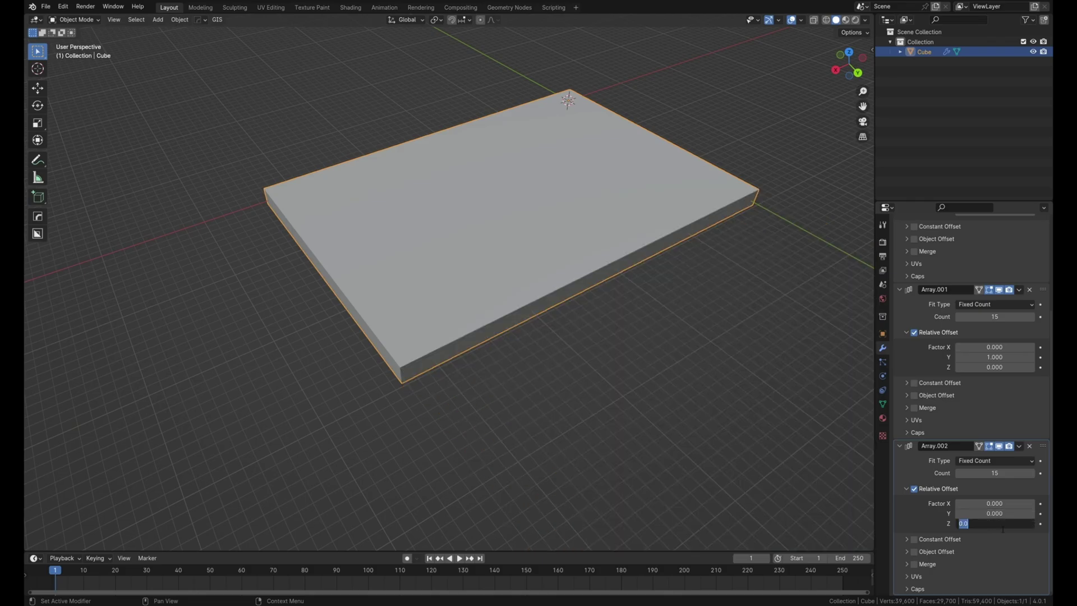
pyautogui.write('1')
pyautogui.press('Return')
# - Move the arrayed block up along the Z axis by about 14.9 m
pyautogui.scroll(-4, 557, 315)
pyautogui.moveTo(557, 315); pyautogui.dragTo(582, 291, button='middle')
pyautogui.press('g')
pyautogui.press('z')
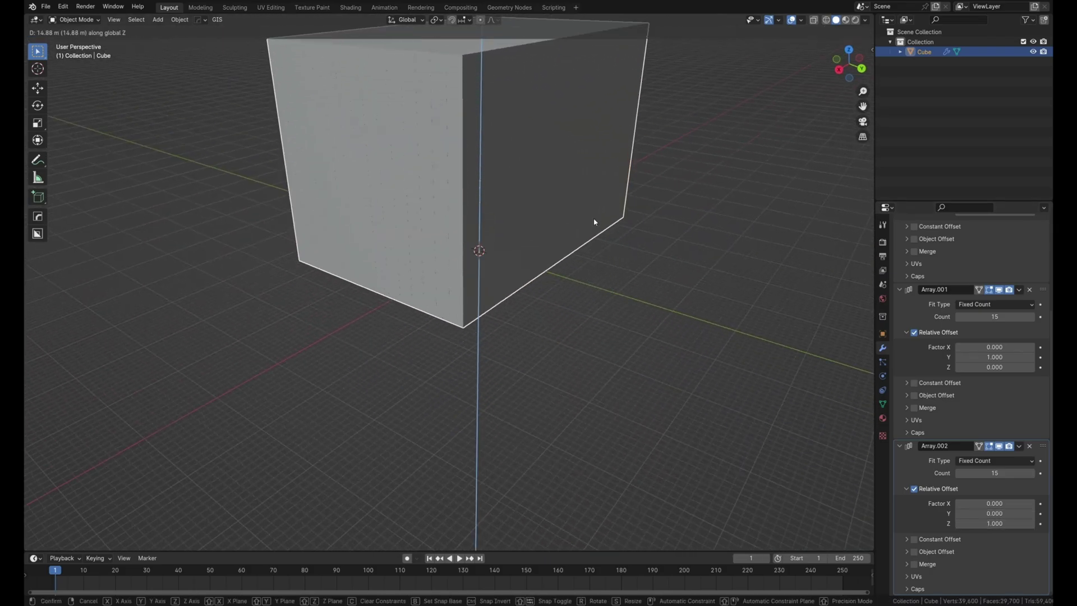
pyautogui.click(594, 222)
pyautogui.hotkey('shift', 'a')
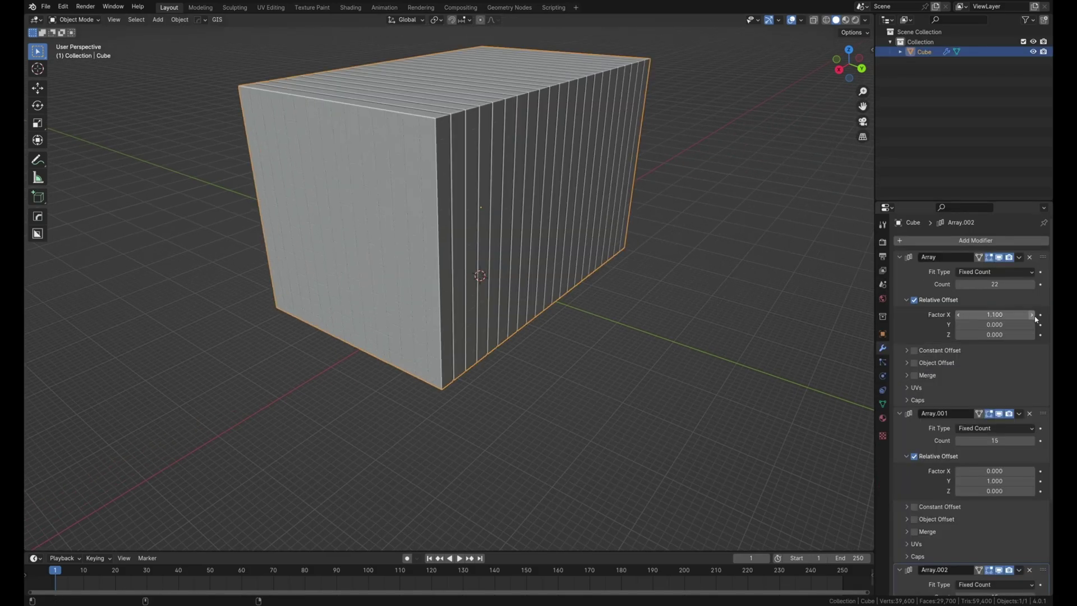
# - Space the cubes apart by raising each array's relative offset factor to 1.1 on its own axis
pyautogui.click(1030, 481)
pyautogui.scroll(-5, 1036, 504)
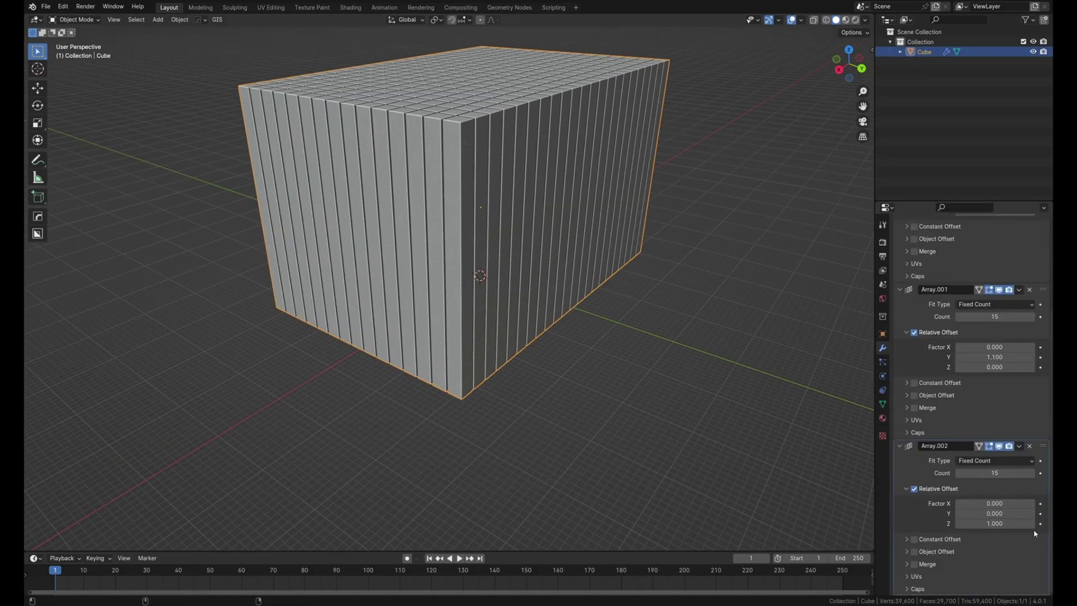
pyautogui.click(1032, 524)
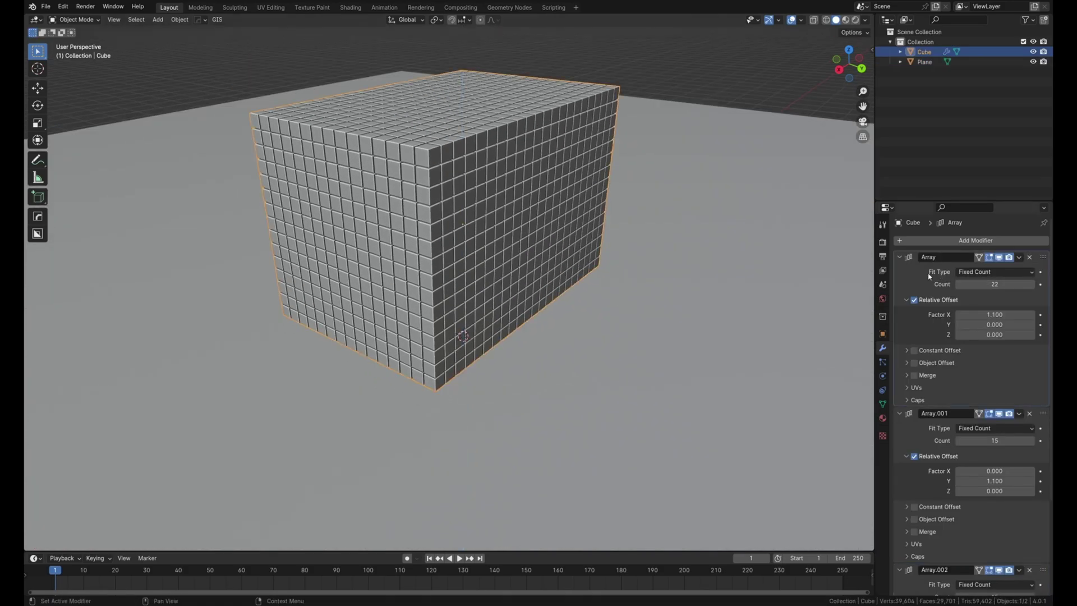
# - Apply all three Array modifiers on the cube block
pyautogui.hotkey('ctrl', 'a')
pyautogui.hotkey('ctrl', 'a')
pyautogui.hotkey('ctrl', 'a')
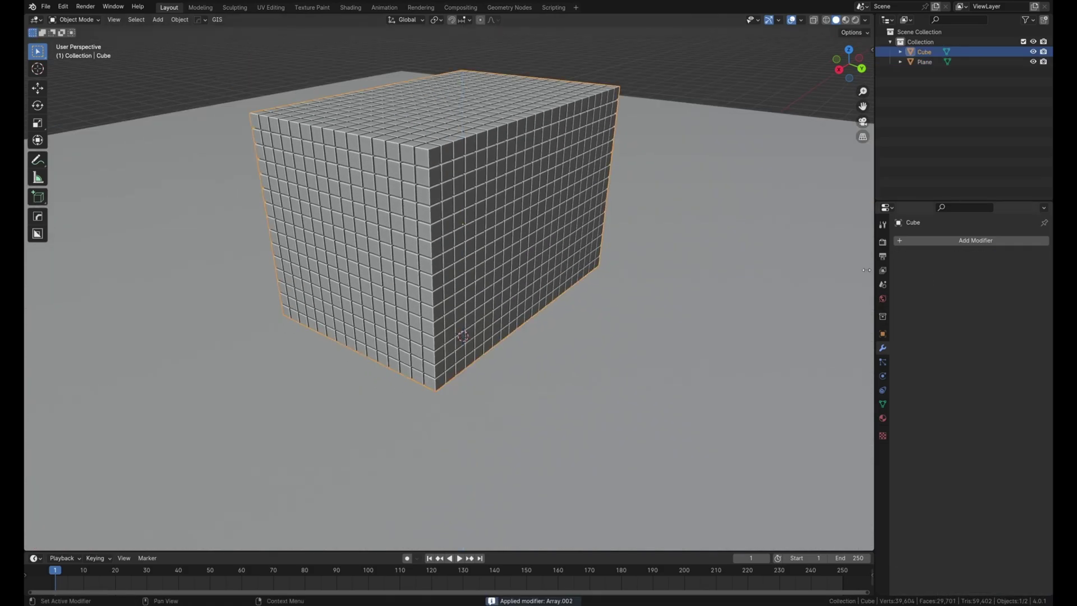
pyautogui.moveTo(583, 222); pyautogui.dragTo(585, 238, button='middle')
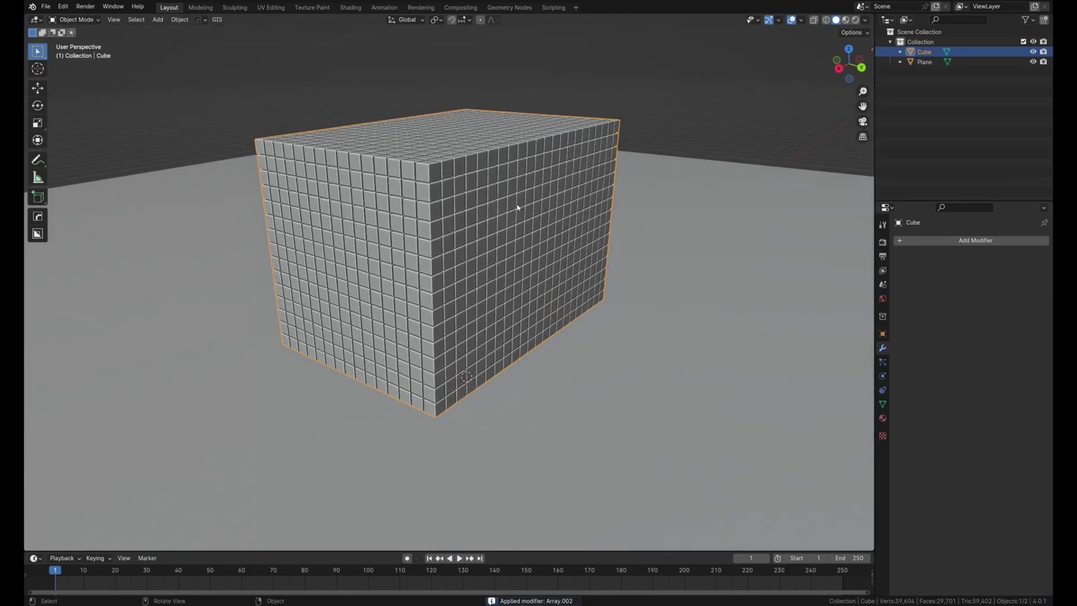
# - Select only the cube block and separate its mesh by loose parts into individual cubes
pyautogui.press('Tab')
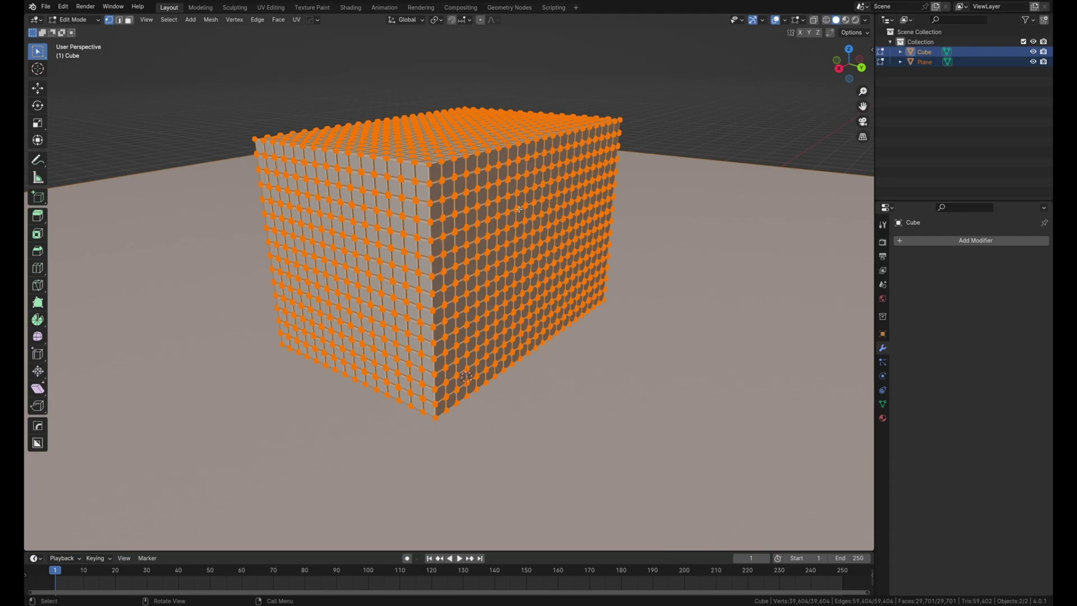
pyautogui.press('Tab')
pyautogui.click(512, 209)
pyautogui.press('Tab')
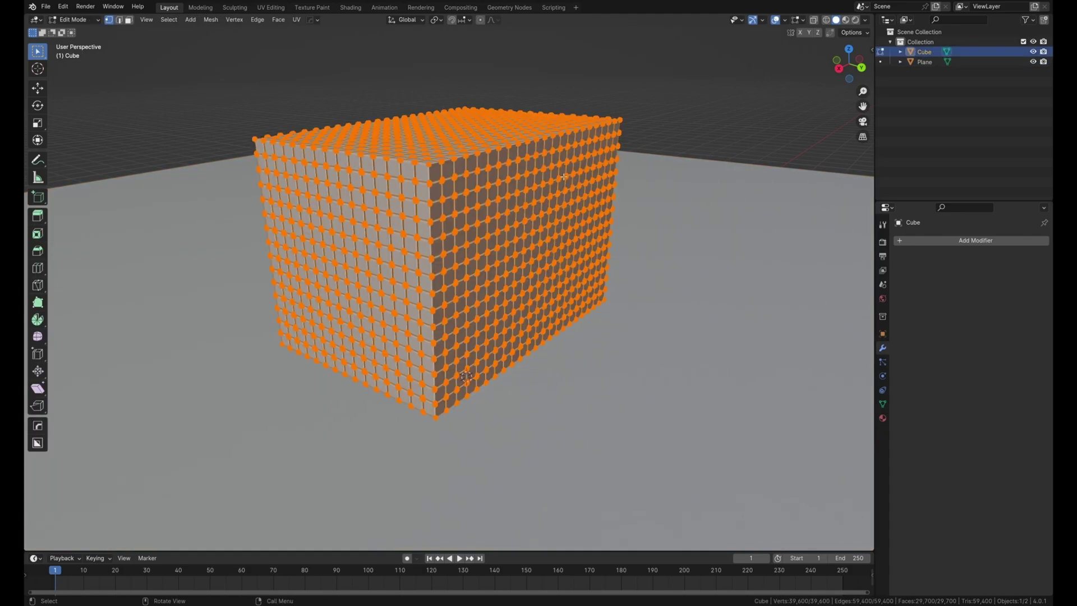
pyautogui.press('p')
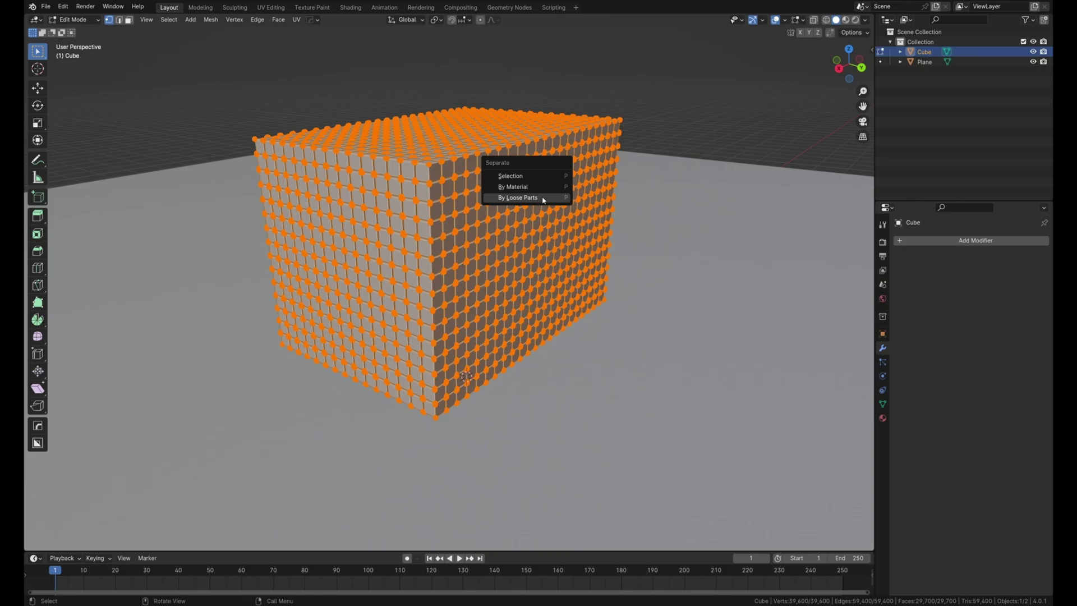
pyautogui.click(518, 197)
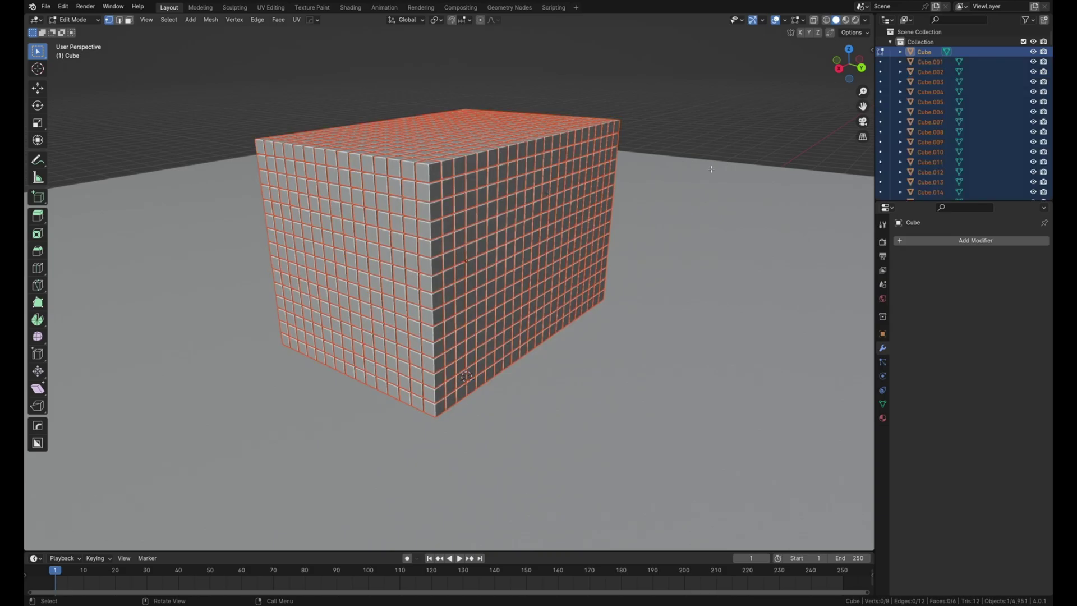
pyautogui.press('m')
pyautogui.press('Escape')
pyautogui.press('m')
pyautogui.press('Escape')
# - Return to Object Mode and move all the separated cubes into a new collection named Cubes
pyautogui.press('Tab')
pyautogui.press('m')
pyautogui.click(468, 268)
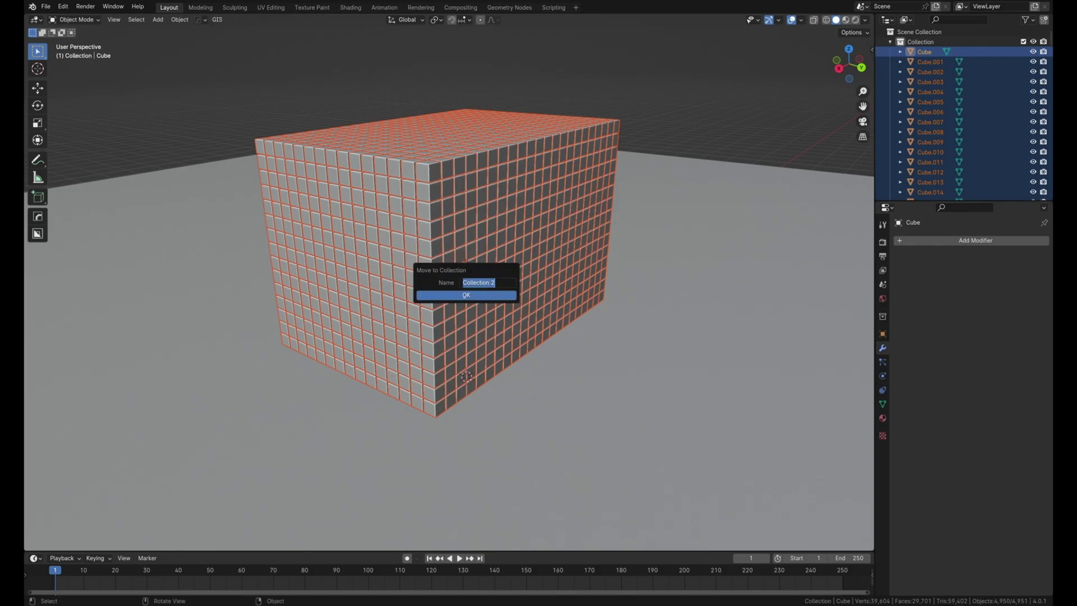
pyautogui.press('Return')
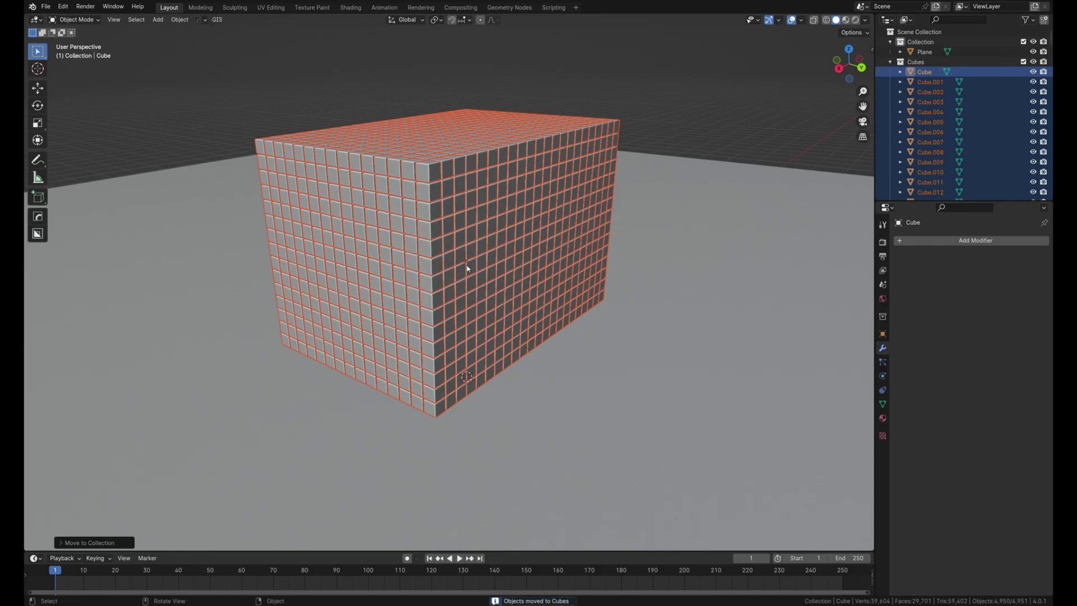
# - Make one cube of the selected block active and give it an Active rigid body with a mass of 0.015 kg
pyautogui.scroll(-1, 427, 224)
pyautogui.moveTo(384, 229); pyautogui.dragTo(398, 231, button='middle')
pyautogui.keyDown('shift'); pyautogui.click(398, 231); pyautogui.keyUp('shift')
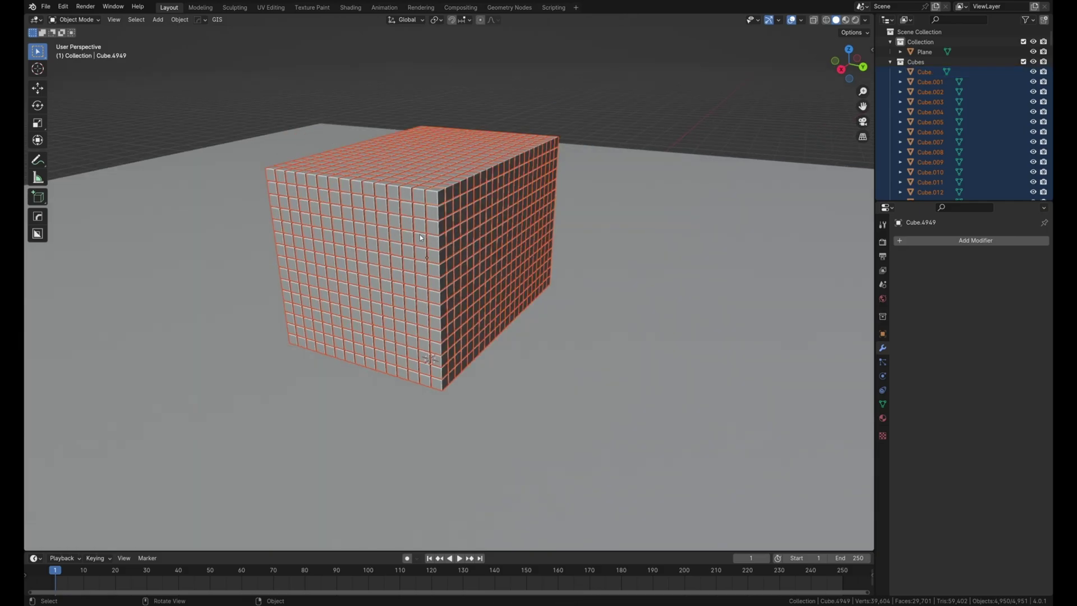
pyautogui.click(882, 374)
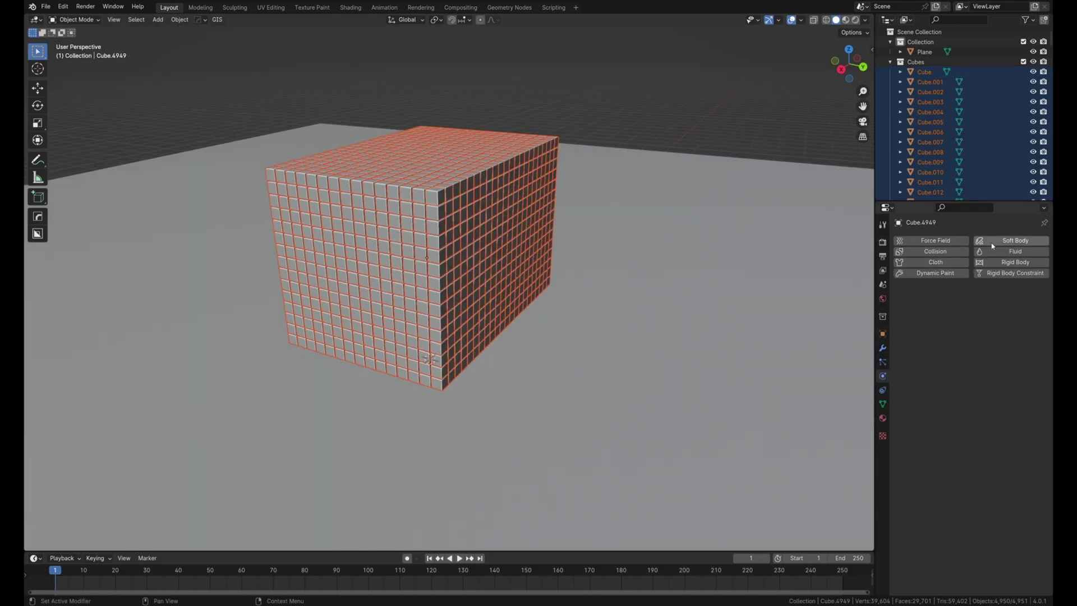
pyautogui.scroll(3, 544, 294)
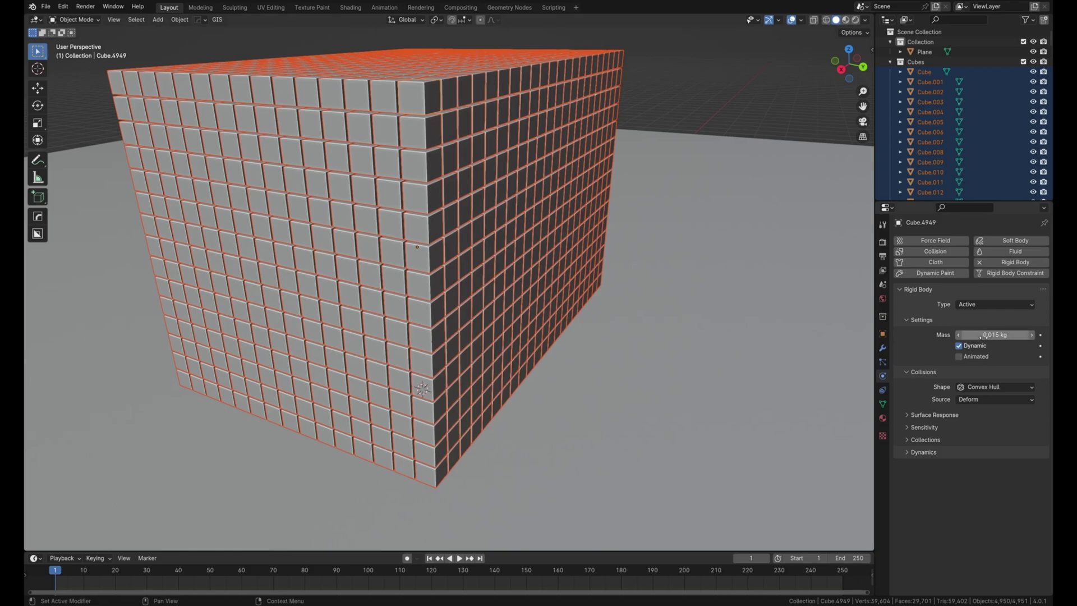
# - Set the active cube's rigid body collision shape to Box
pyautogui.click(1010, 387)
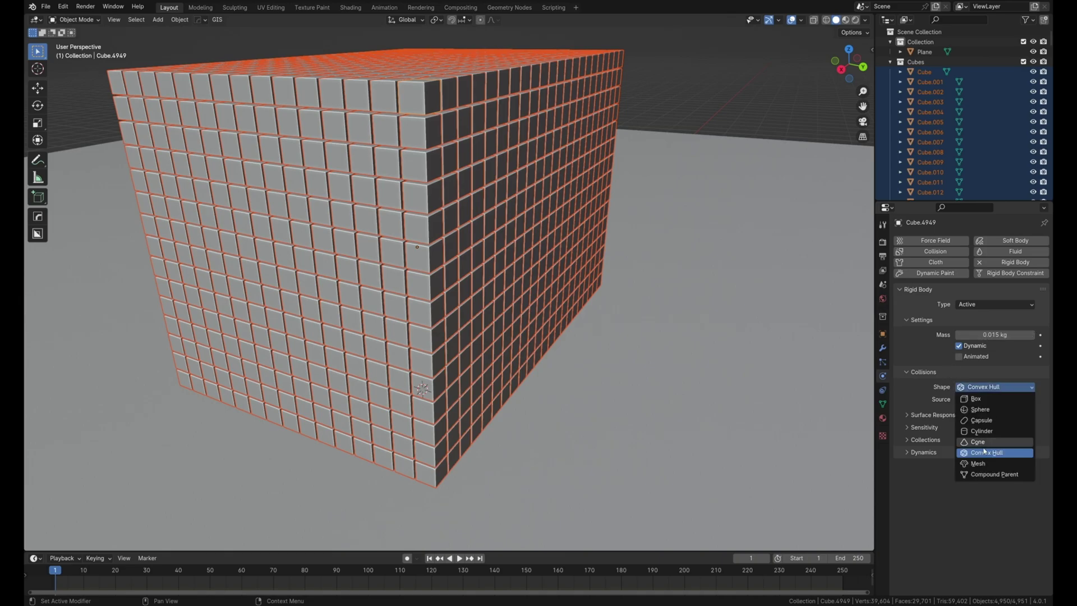
pyautogui.click(987, 463)
pyautogui.click(974, 387)
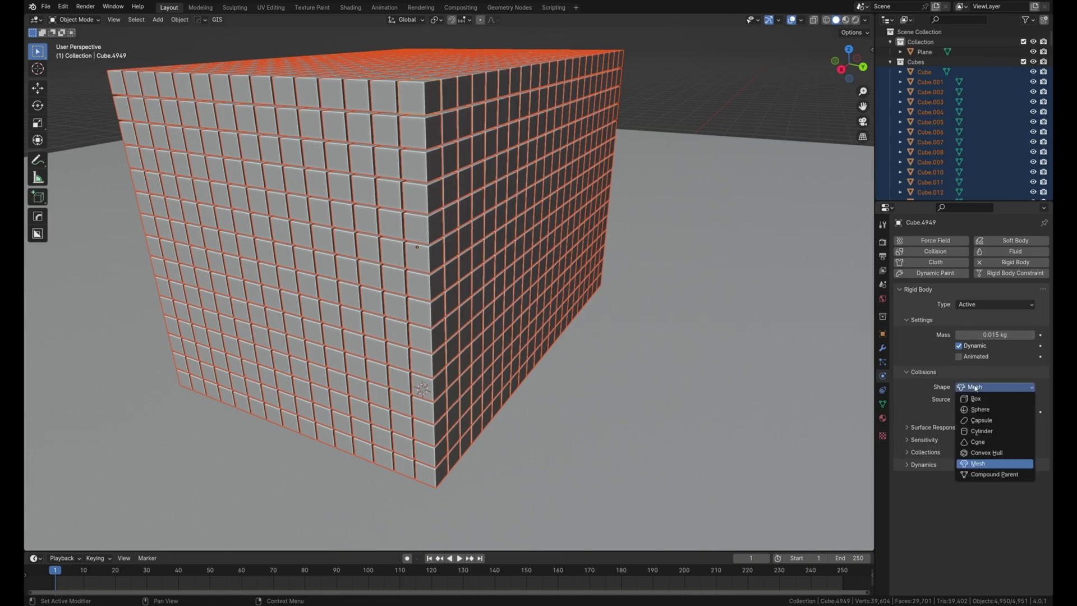
pyautogui.click(979, 398)
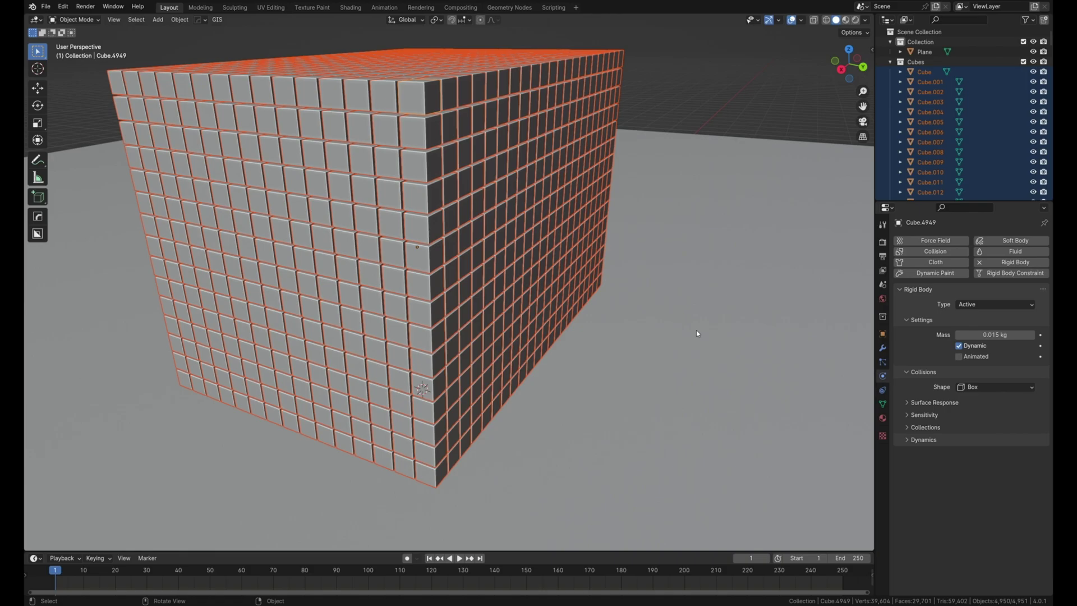
# - Add active rigid bodies to all the selected cubes at once
pyautogui.scroll(-5, 697, 333)
pyautogui.click(179, 19)
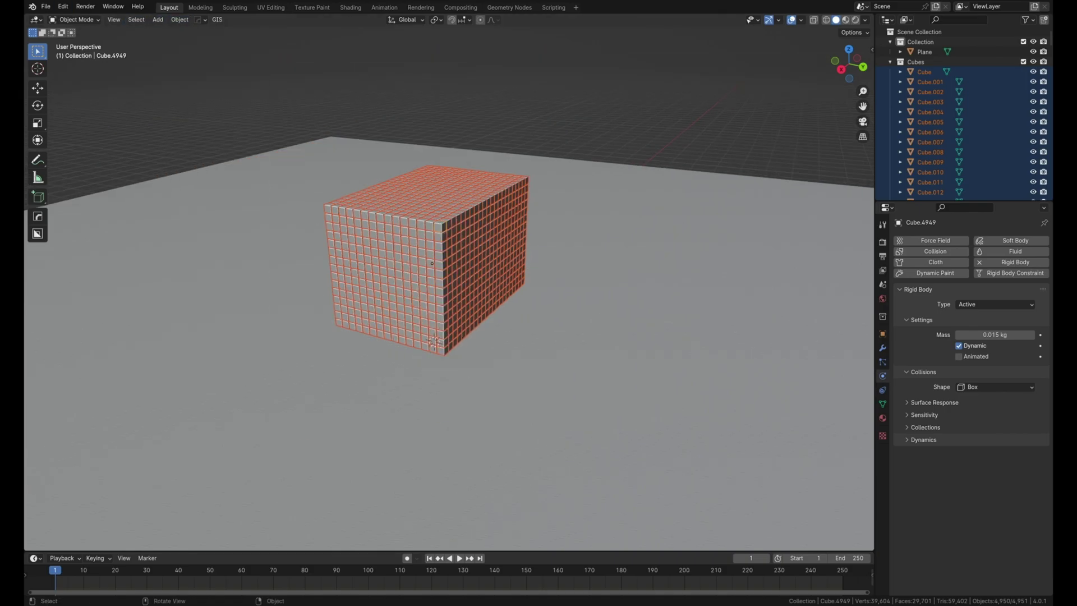
pyautogui.click(182, 19)
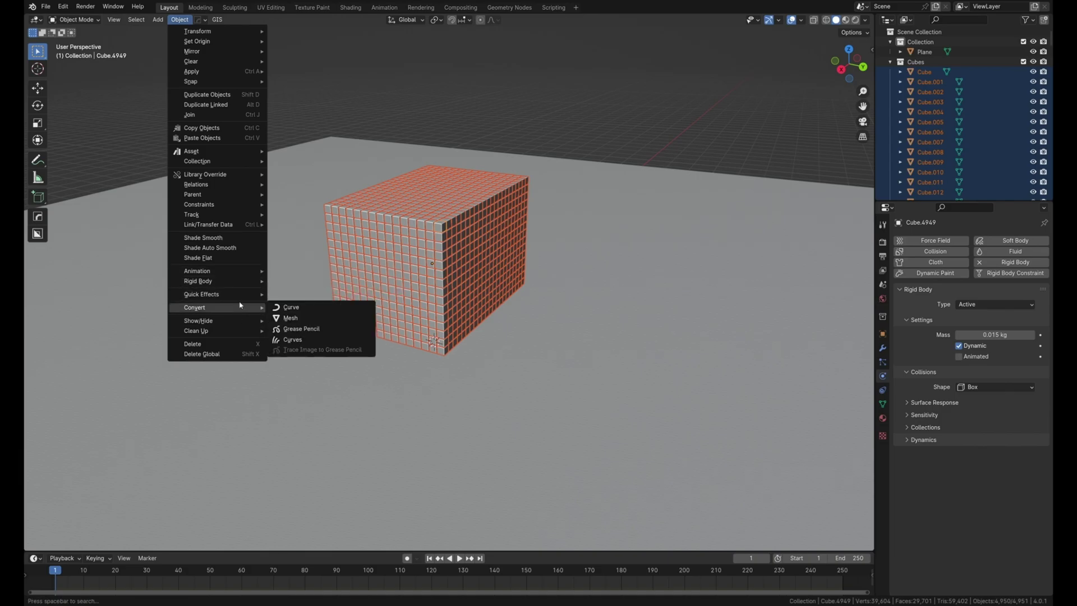
pyautogui.moveTo(245, 283)
pyautogui.click(306, 281)
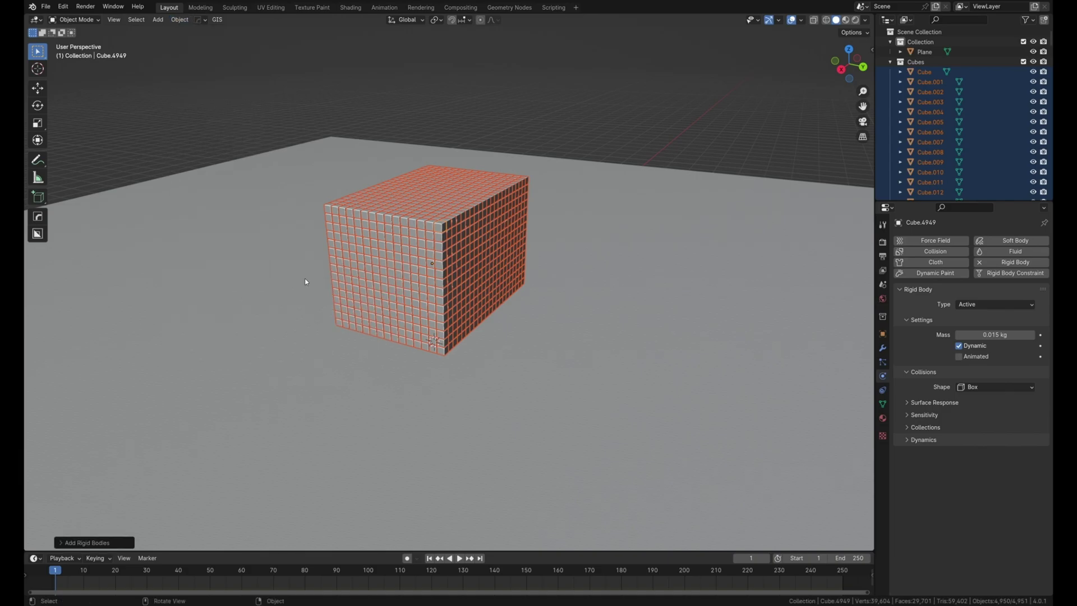
# - Hide the ground plane and step the timeline back to frame 0
pyautogui.click(540, 291)
pyautogui.press('h')
pyautogui.press('Left')
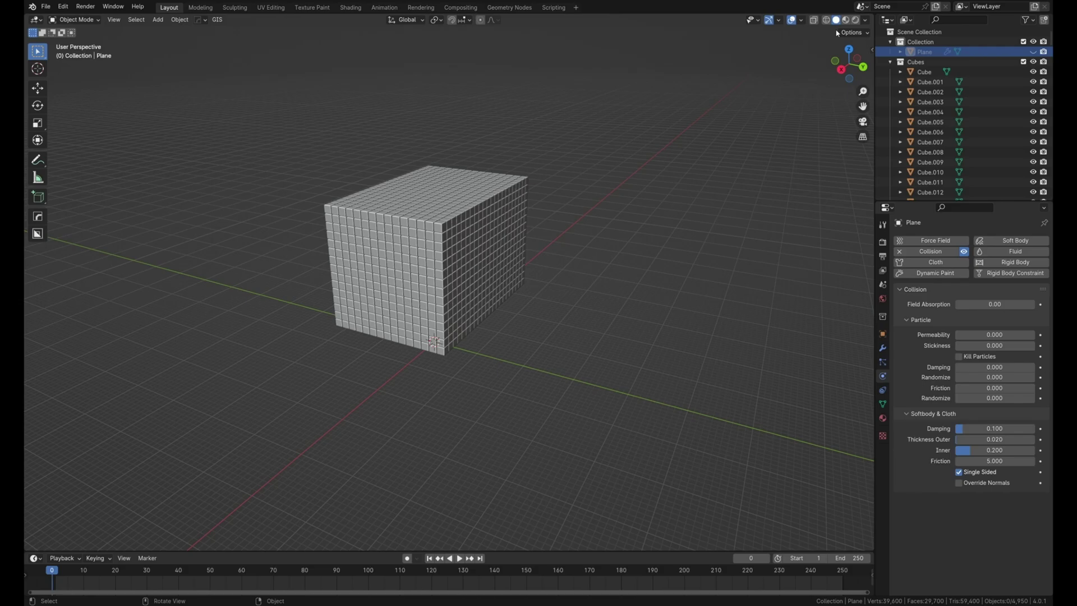
# - Select all the cubes and set each one's origin to its geometry
pyautogui.press('a')
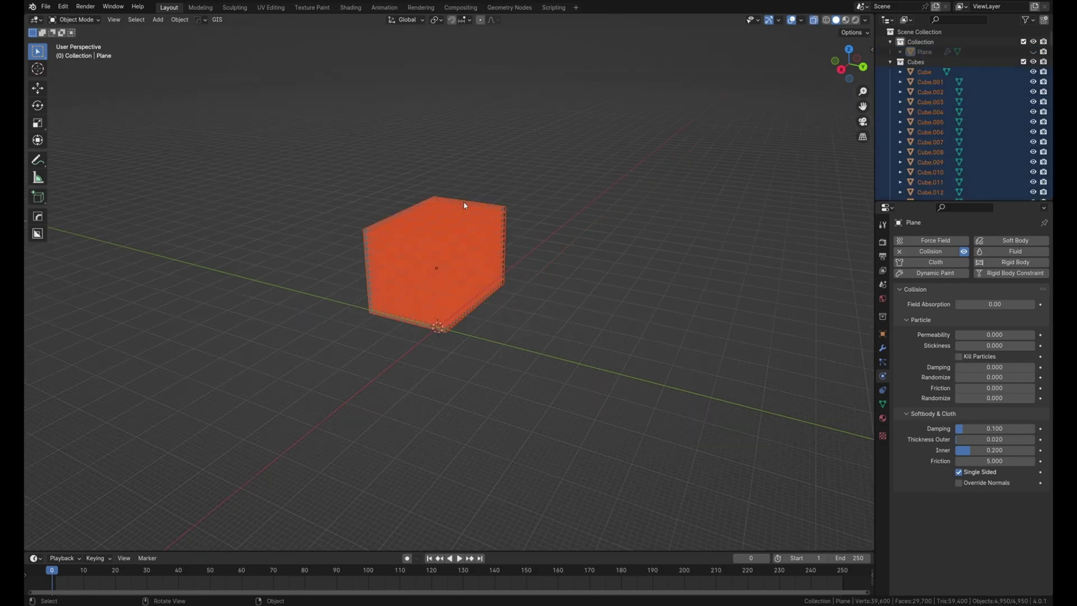
pyautogui.rightClick(461, 229)
pyautogui.moveTo(471, 256)
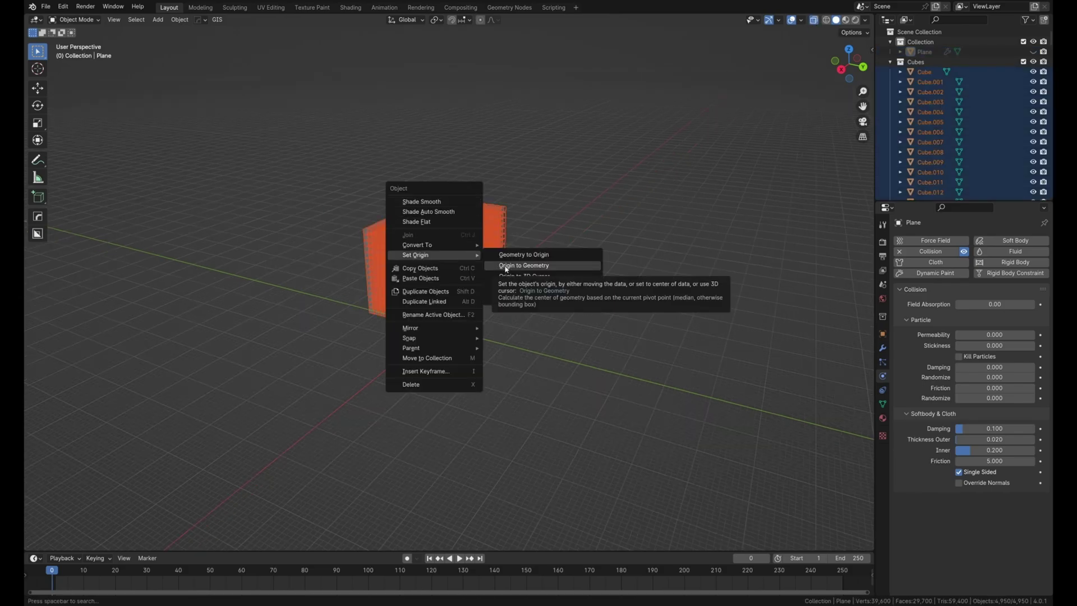
pyautogui.click(506, 265)
pyautogui.scroll(6, 503, 257)
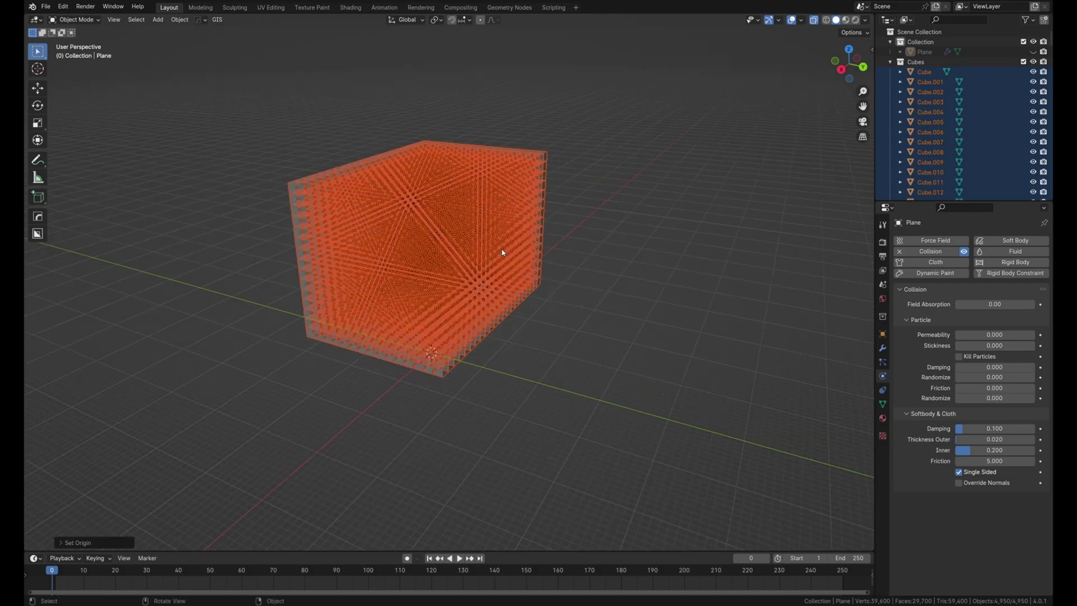
# - Turn off X-ray display and add a rigid body to the ground plane
pyautogui.click(817, 20)
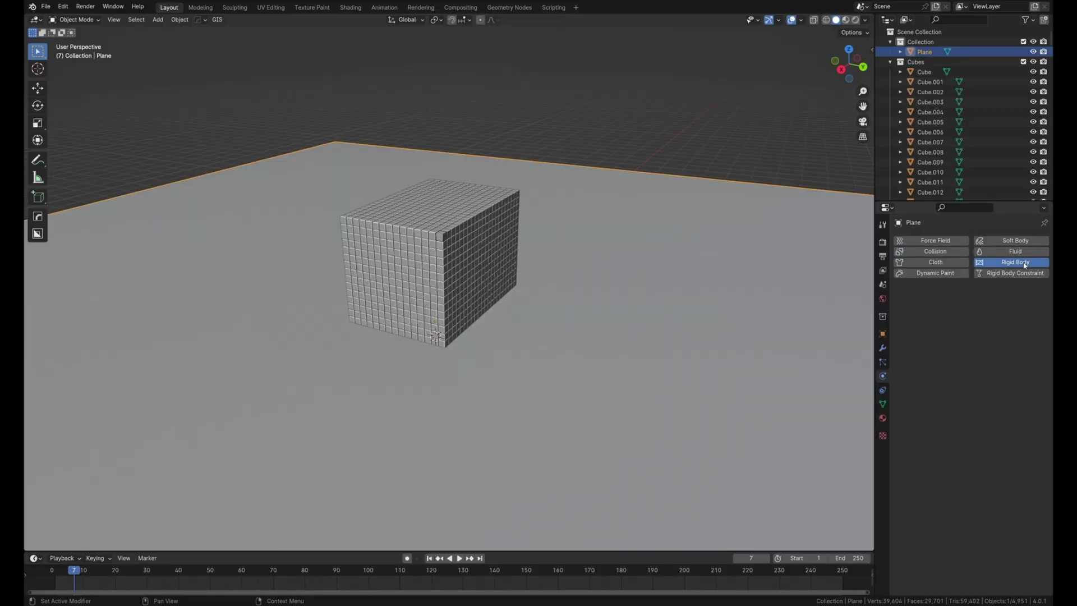
pyautogui.click(1017, 262)
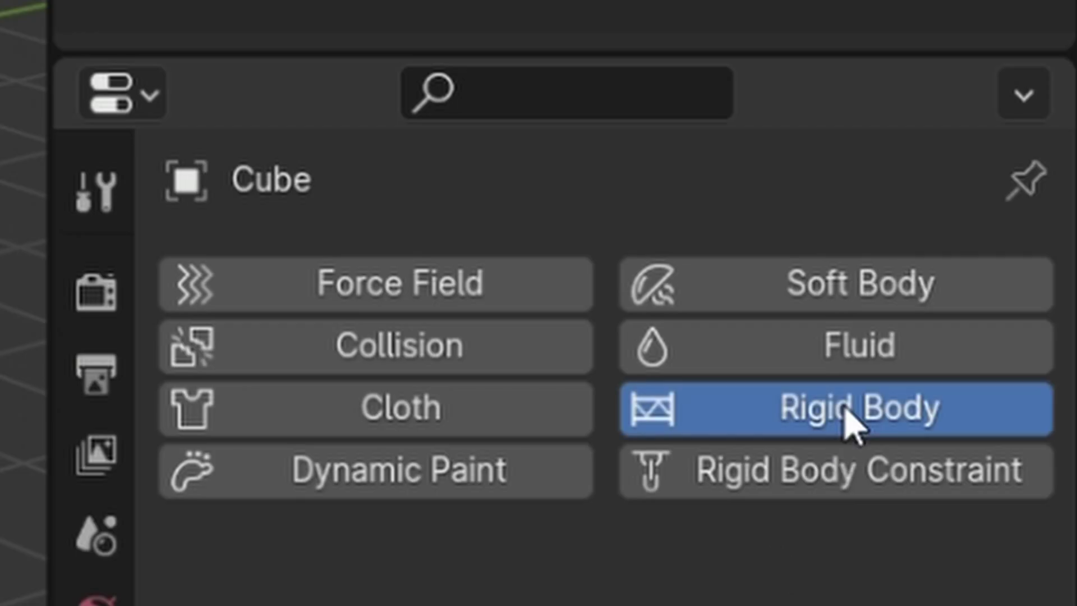
# - Add a rigid body to the object named Cube and set its mass to 0.3 kg
pyautogui.click(1014, 262)
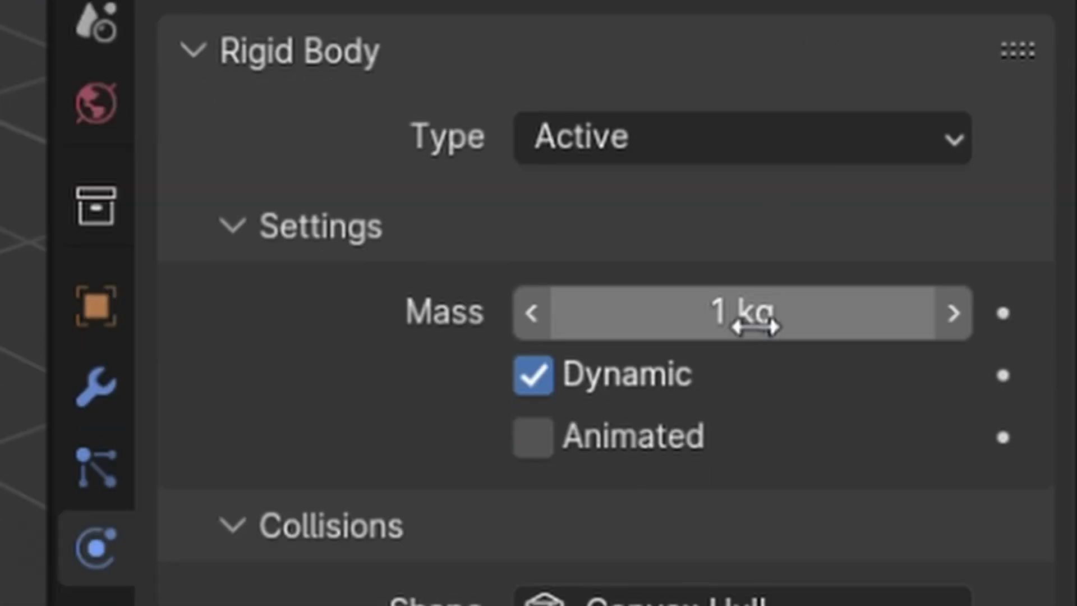
pyautogui.click(996, 335)
pyautogui.write('.3')
pyautogui.press('Return')
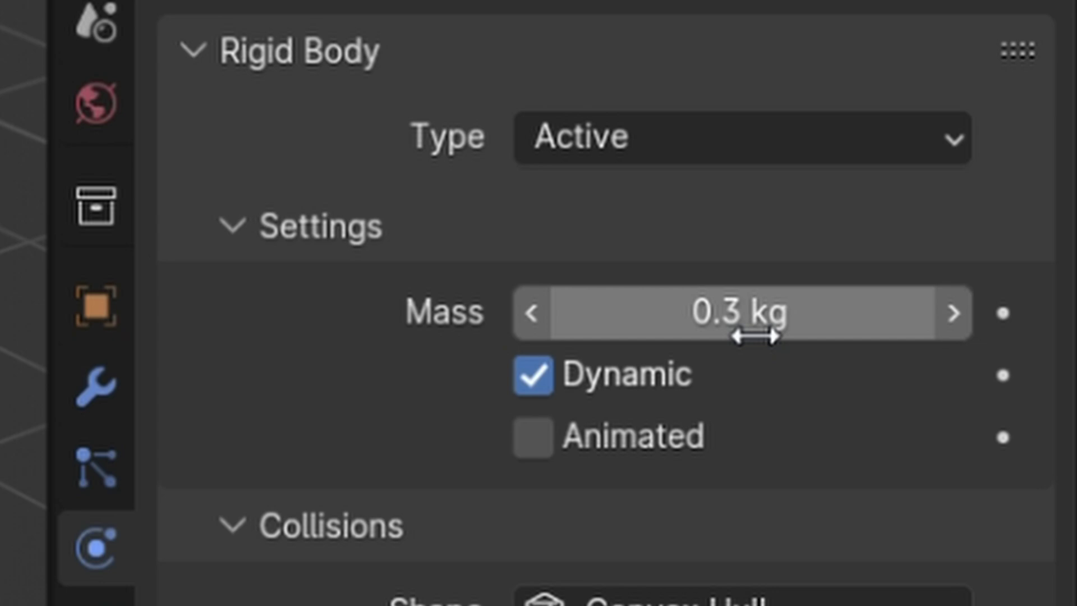
# - Disable the Dynamic option of the ground plane's rigid body and stop the simulation playback
pyautogui.click(541, 382)
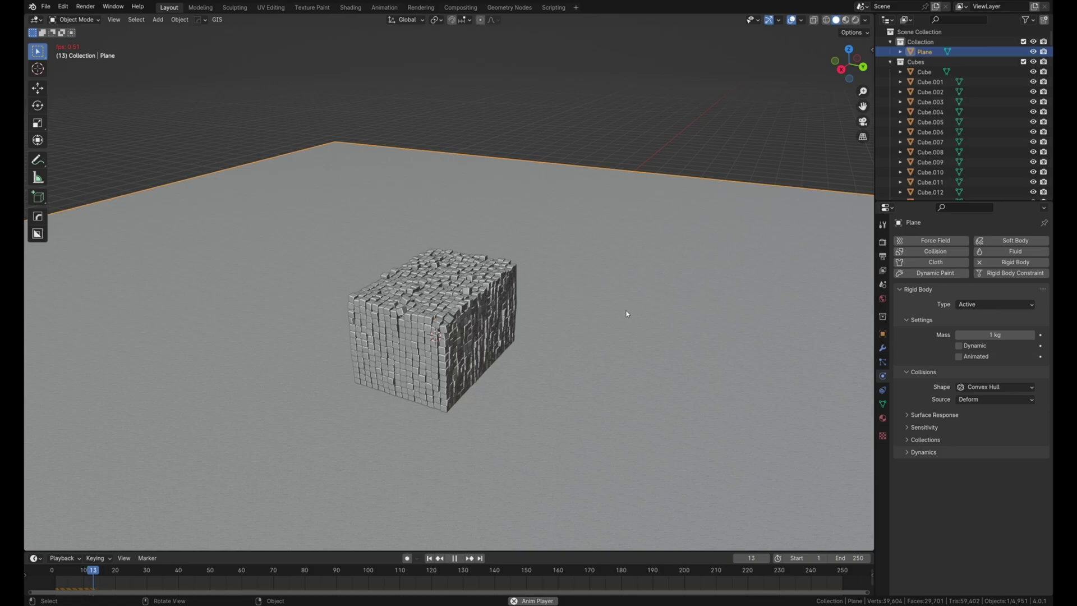
pyautogui.press('space')
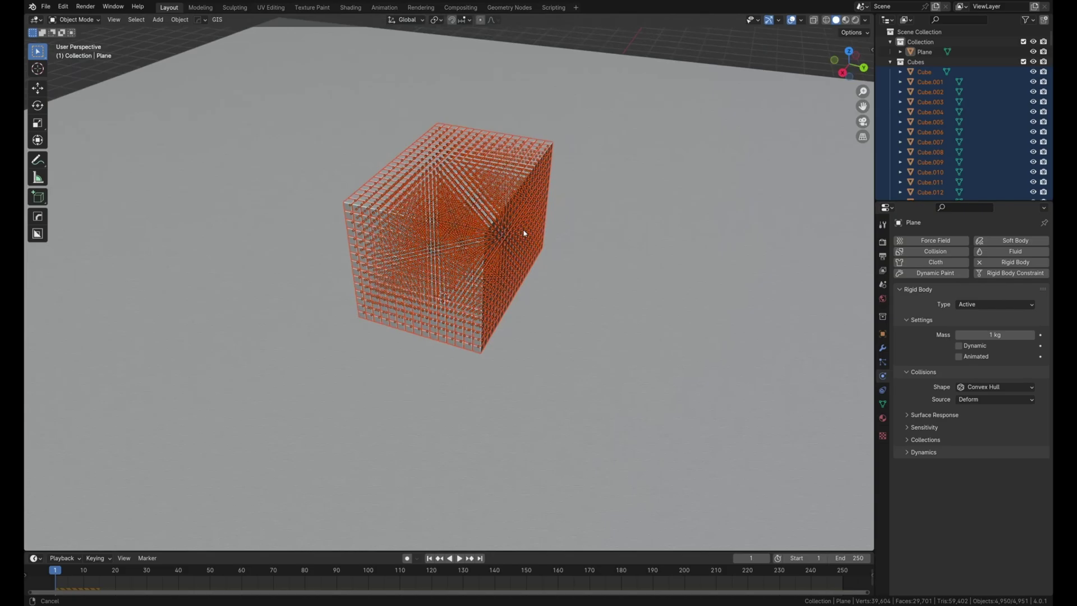
# - Randomize the transform of the selected cubes with a location offset of 1.7 m on X, Y and Z
pyautogui.click(180, 19)
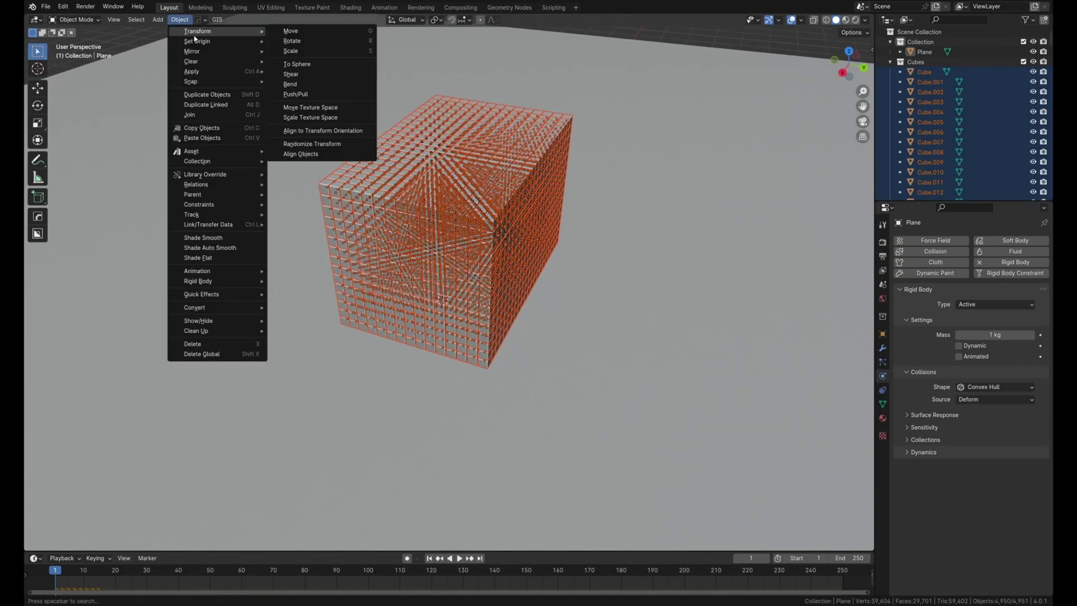
pyautogui.click(312, 144)
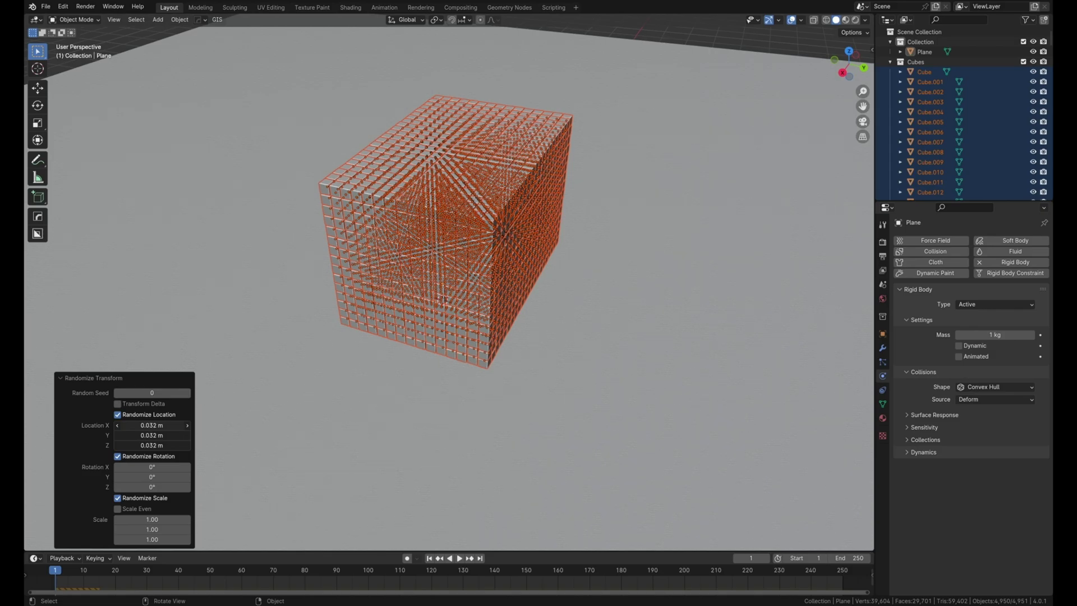
pyautogui.moveTo(148, 425); pyautogui.dragTo(187, 425)
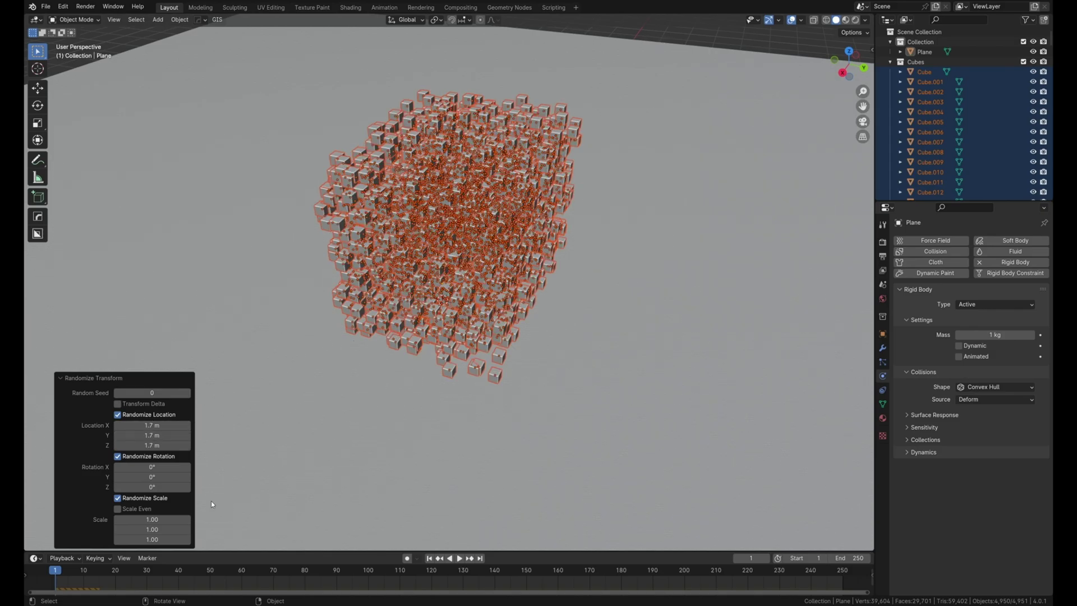
# - Select the ground plane and play the simulation to watch the scattered cubes fall onto it
pyautogui.click(328, 395)
pyautogui.press('space')
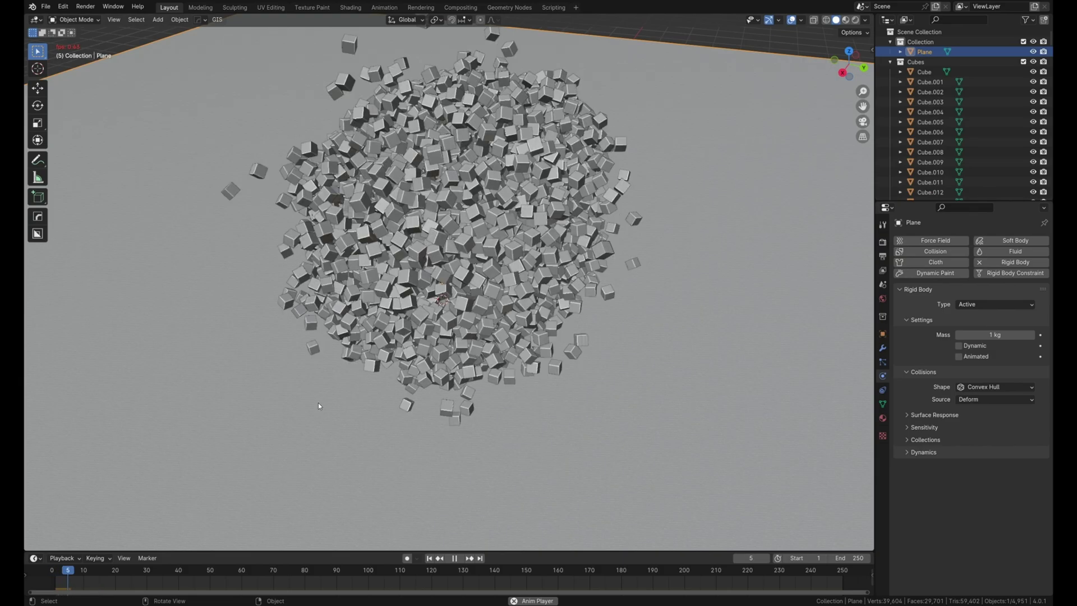
pyautogui.moveTo(318, 403); pyautogui.dragTo(438, 346, button='middle')
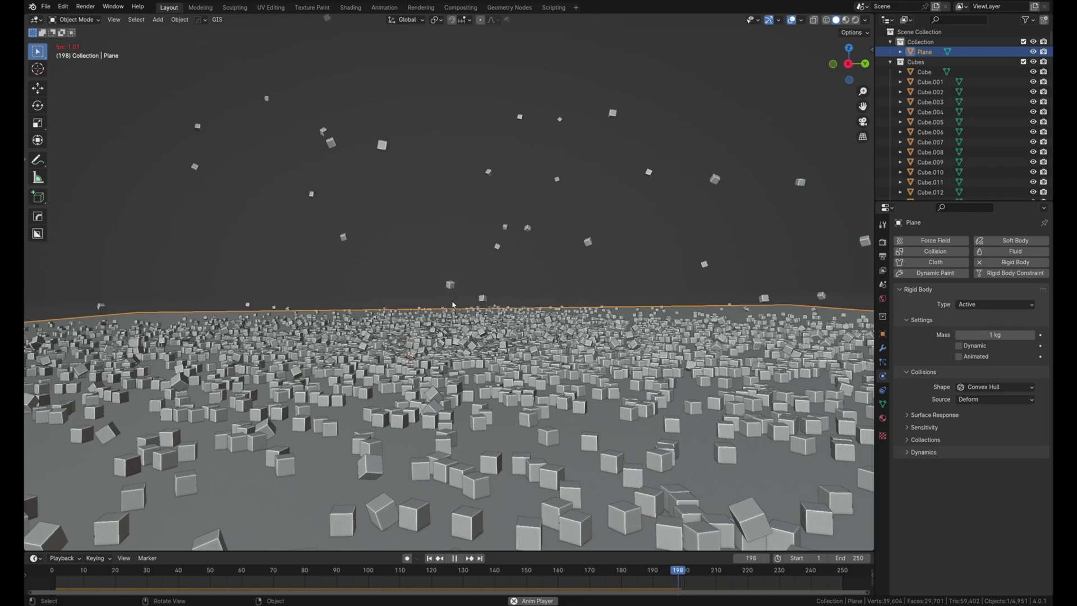
pyautogui.moveTo(378, 449); pyautogui.dragTo(439, 345, button='middle')
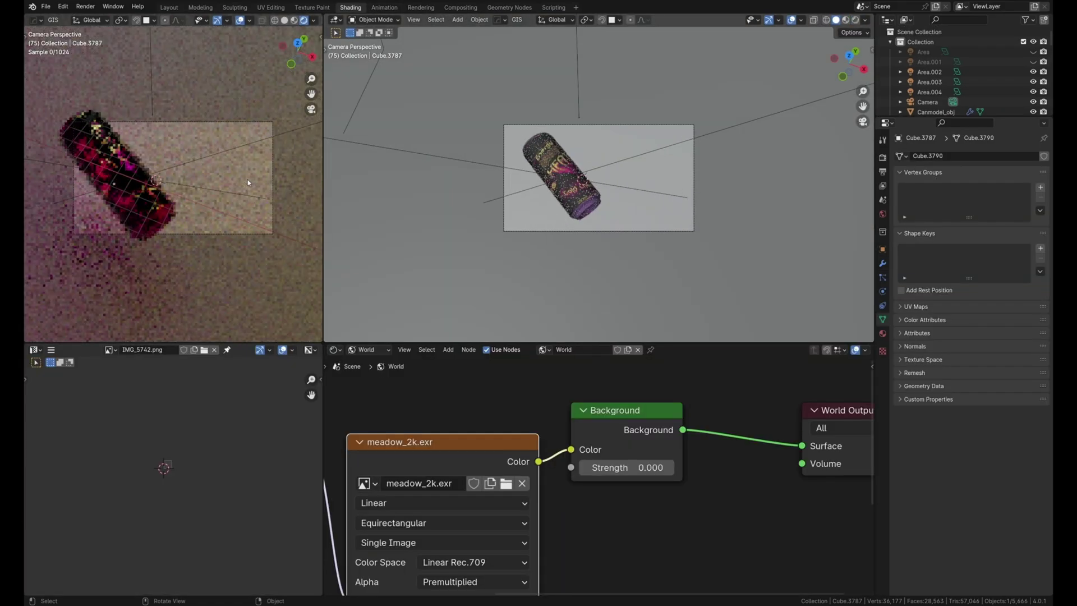
# - Change the pivot point and trackball-rotate the pink area light Area.002 by about 2.86° and 22.3°
pyautogui.scroll(2, 247, 182)
pyautogui.scroll(-2, 173, 122)
pyautogui.click(486, 164)
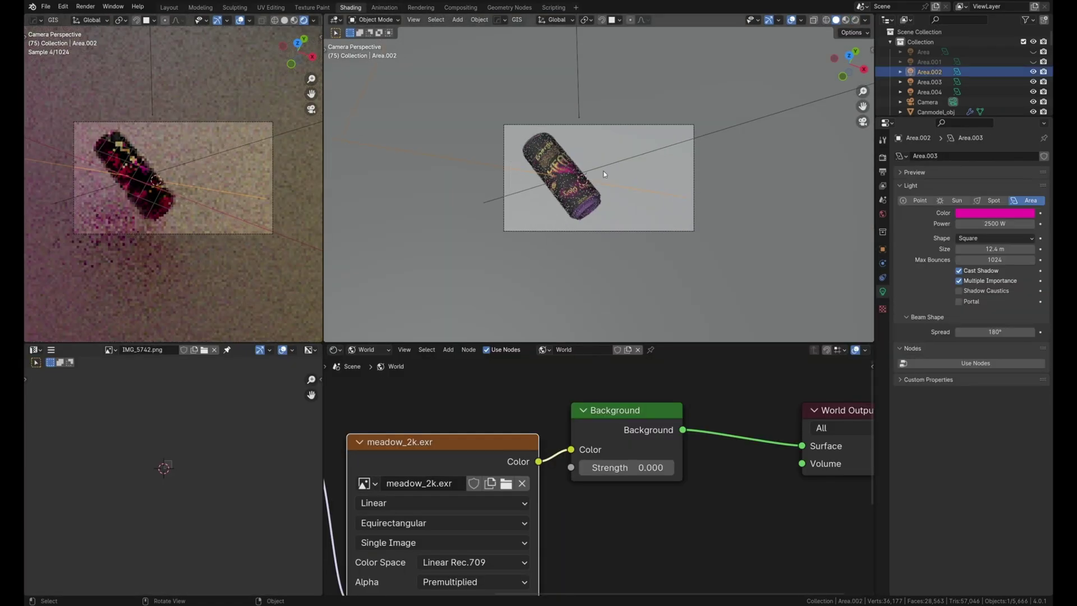
pyautogui.moveTo(493, 168); pyautogui.dragTo(511, 174, button='middle')
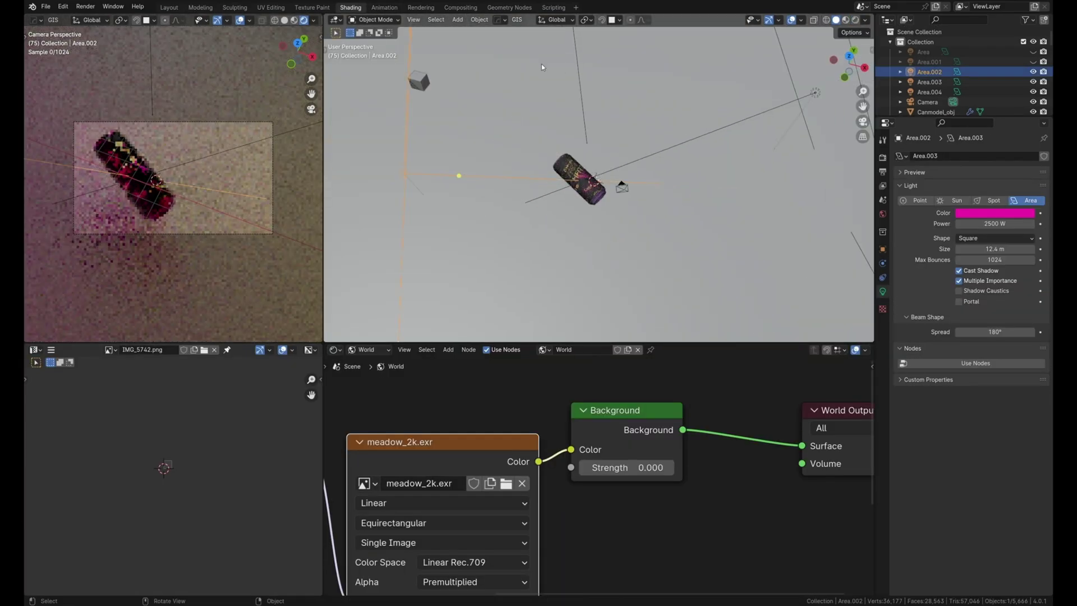
pyautogui.click(586, 20)
pyautogui.click(609, 58)
pyautogui.press('r')
pyautogui.press('r')
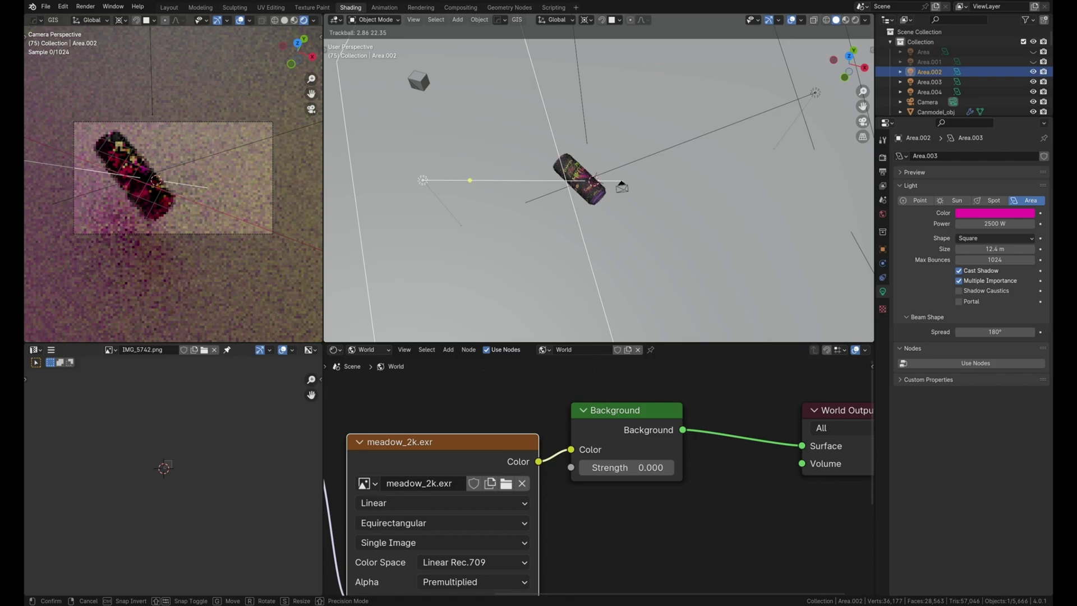
pyautogui.click(619, 35)
# - Set the pink area light's size to 6.81 m and power to 2497.7 W, and reposition it farther from the can
pyautogui.scroll(2, 202, 190)
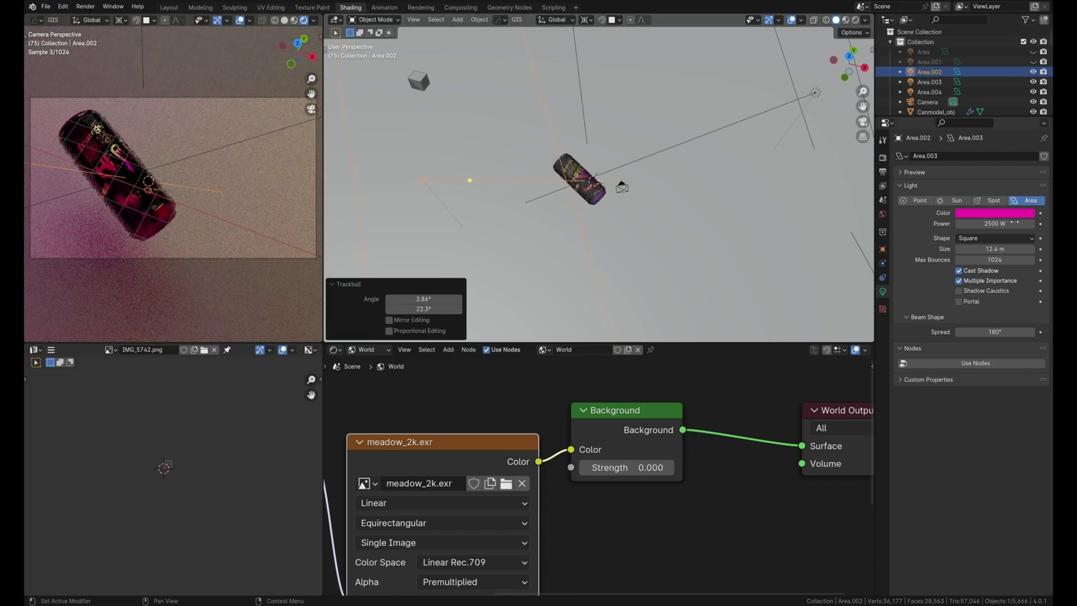
pyautogui.moveTo(1009, 248); pyautogui.dragTo(1003, 223)
pyautogui.press('g')
pyautogui.click(533, 205)
pyautogui.press('g')
pyautogui.press('z')
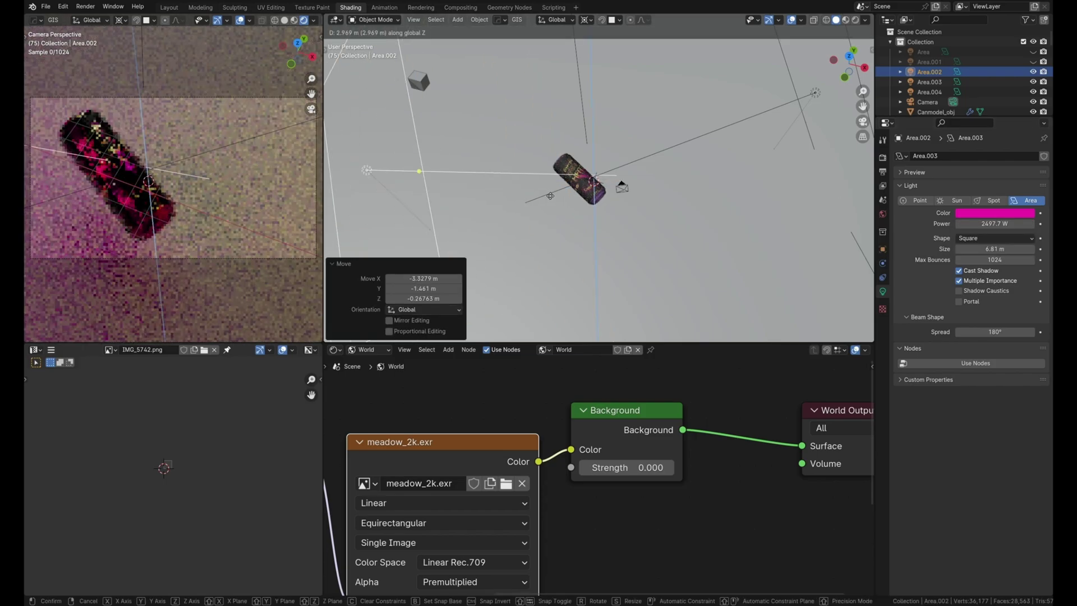
pyautogui.click(525, 182)
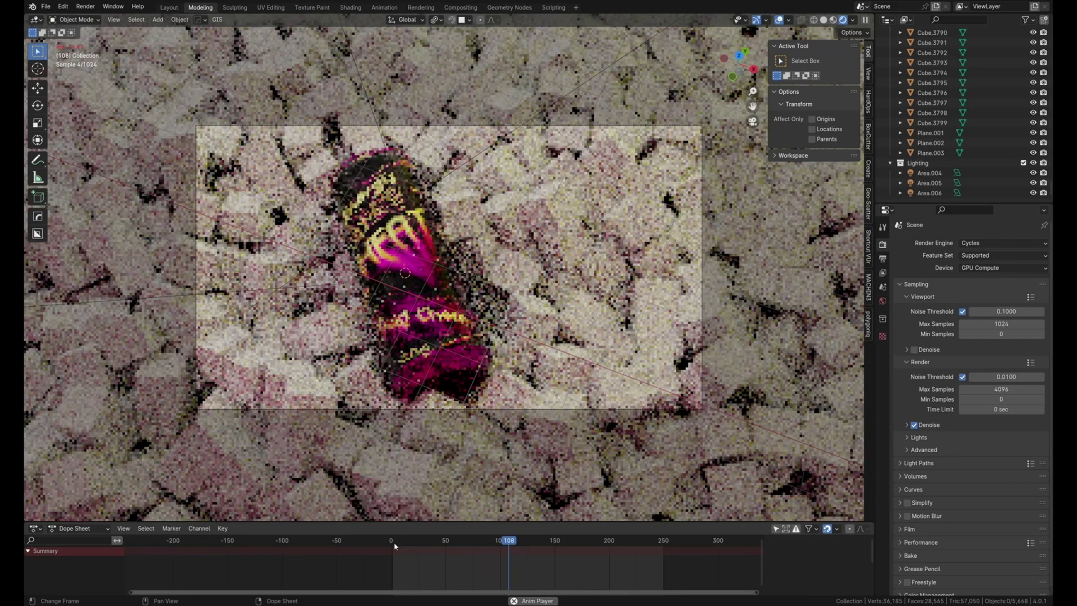
# - Stop the playback and set the scene's end frame to 150
pyautogui.press('space')
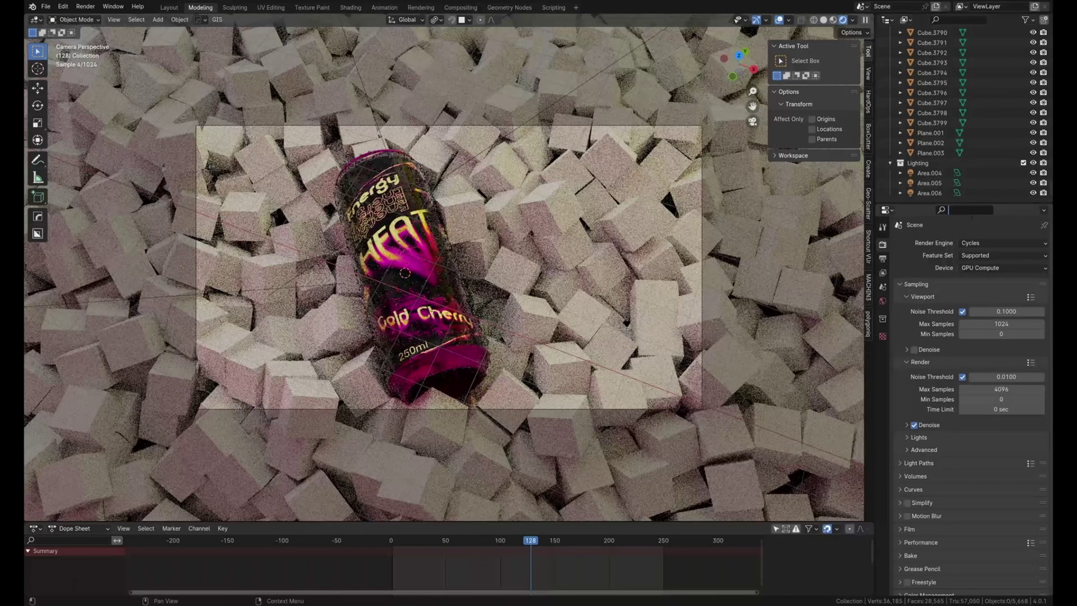
pyautogui.click(882, 259)
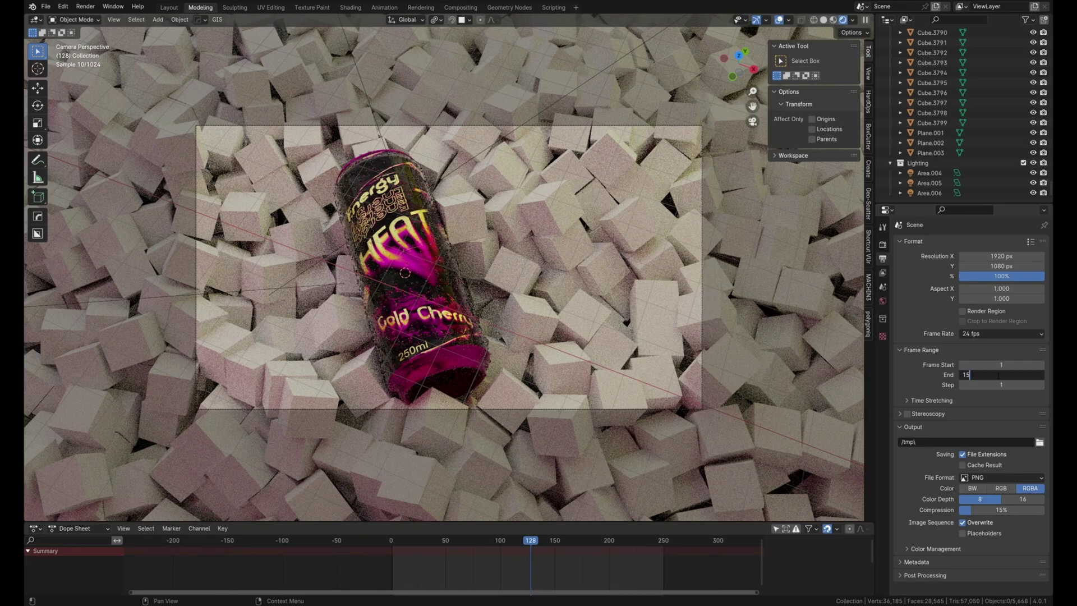
pyautogui.write('0')
pyautogui.press('Return')
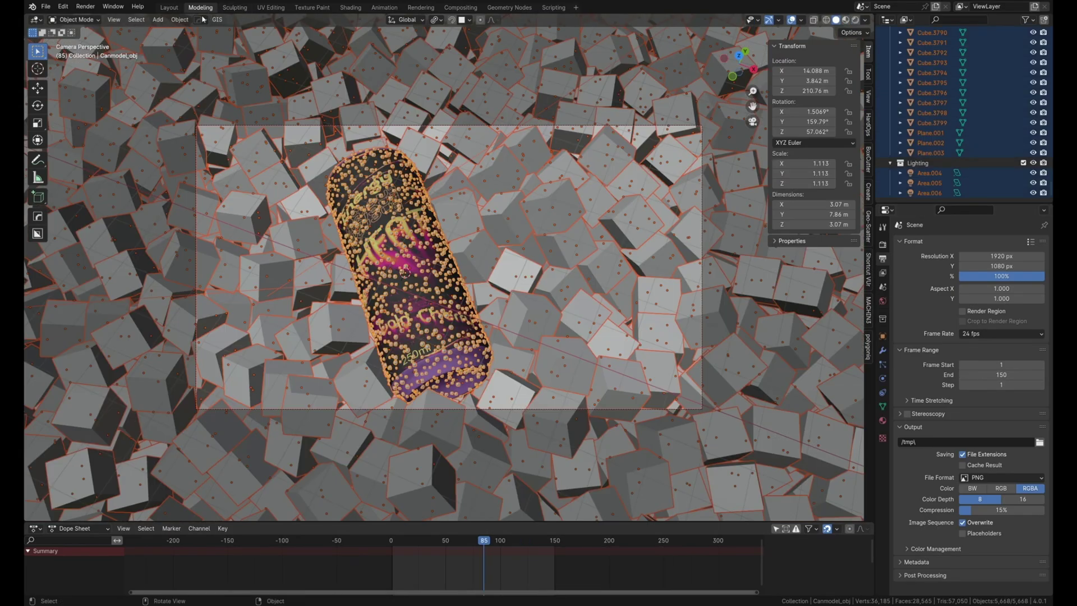
# - Bake the rigid body simulation of all selected objects to keyframes from frame 1 to 150 with a step of 1
pyautogui.click(180, 20)
pyautogui.moveTo(219, 281)
pyautogui.click(317, 357)
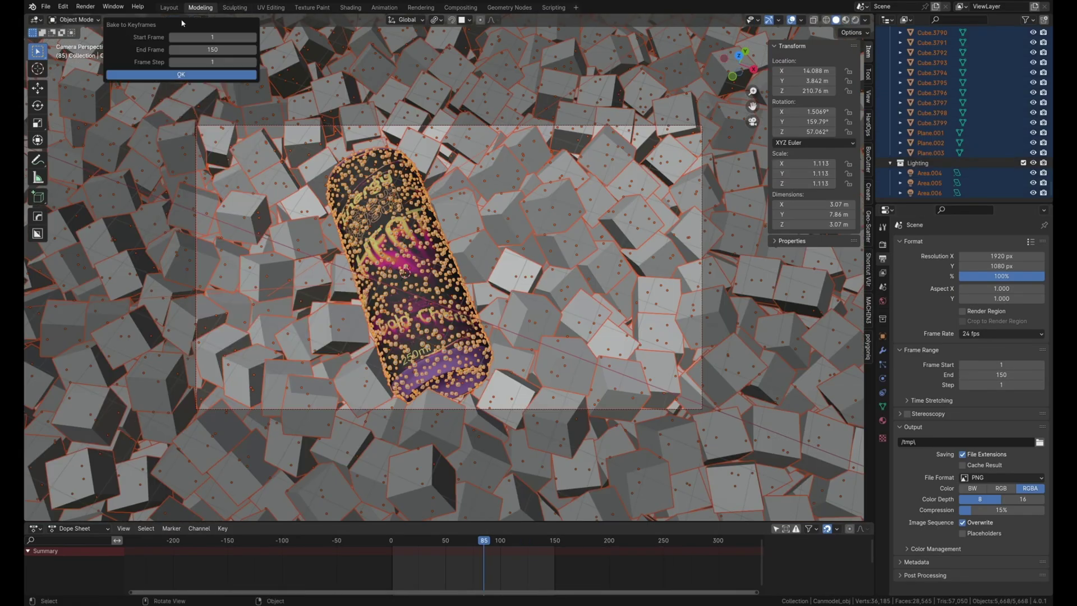
pyautogui.click(197, 75)
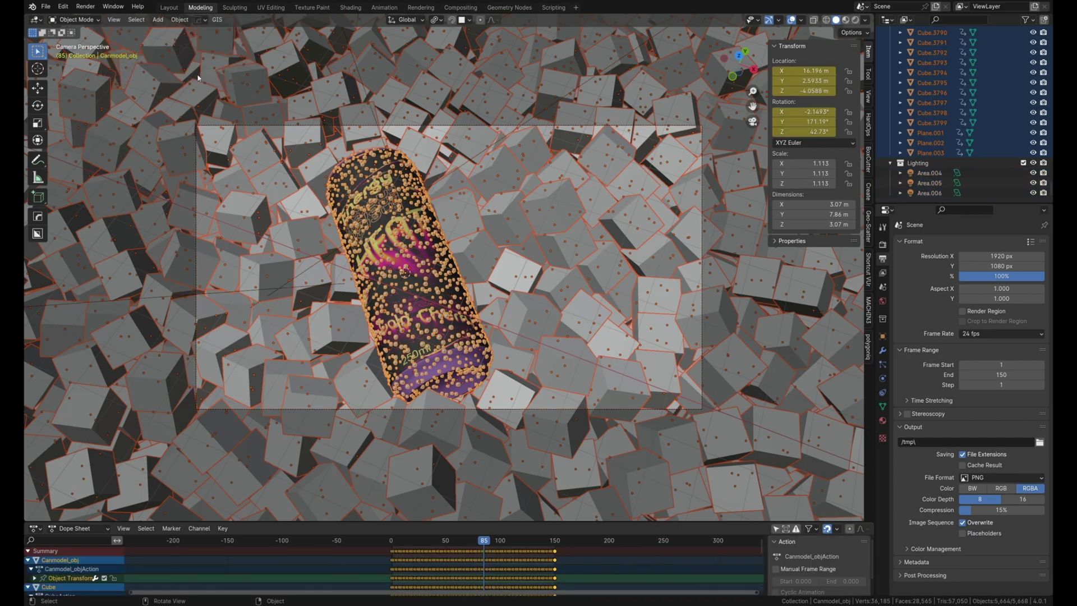
# - Play the baked animation from the start and check the physics properties of a single cube
pyautogui.hotkey('shift', 'Left')
pyautogui.press('space')
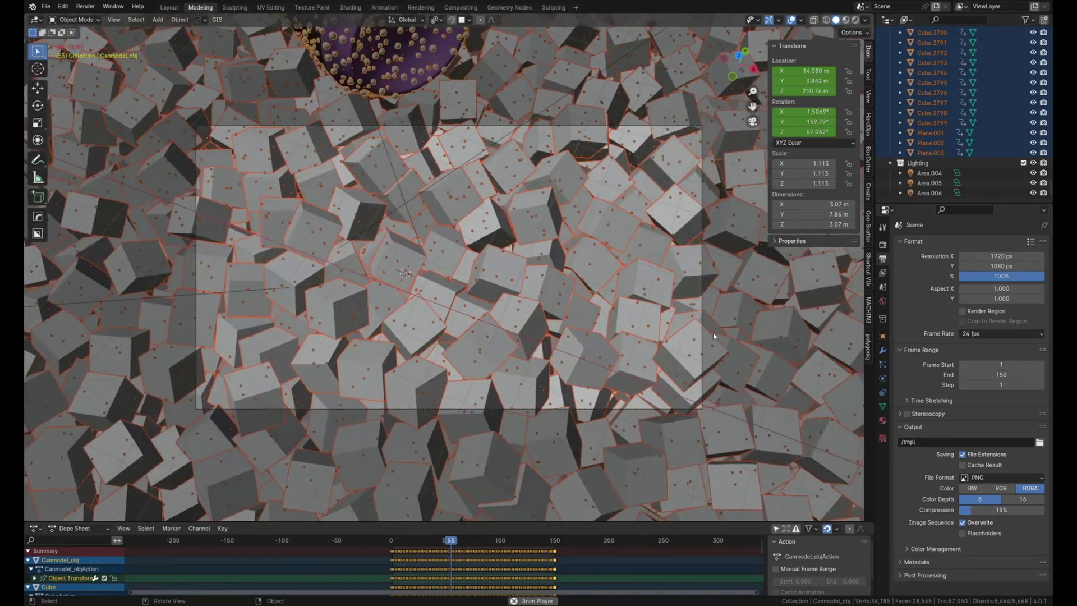
pyautogui.click(713, 337)
pyautogui.click(883, 350)
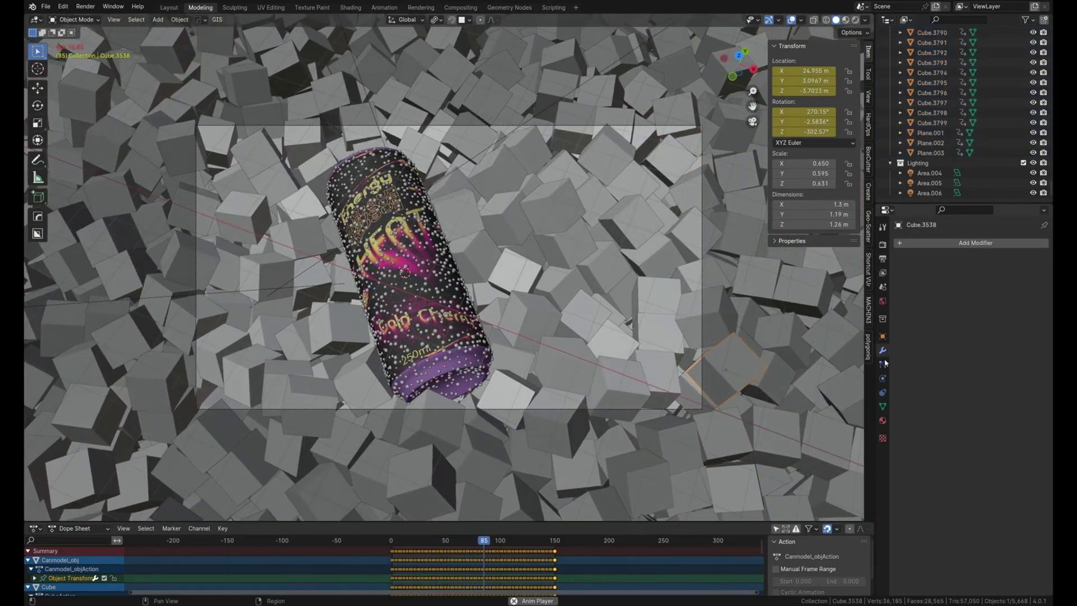
pyautogui.click(883, 364)
pyautogui.click(882, 378)
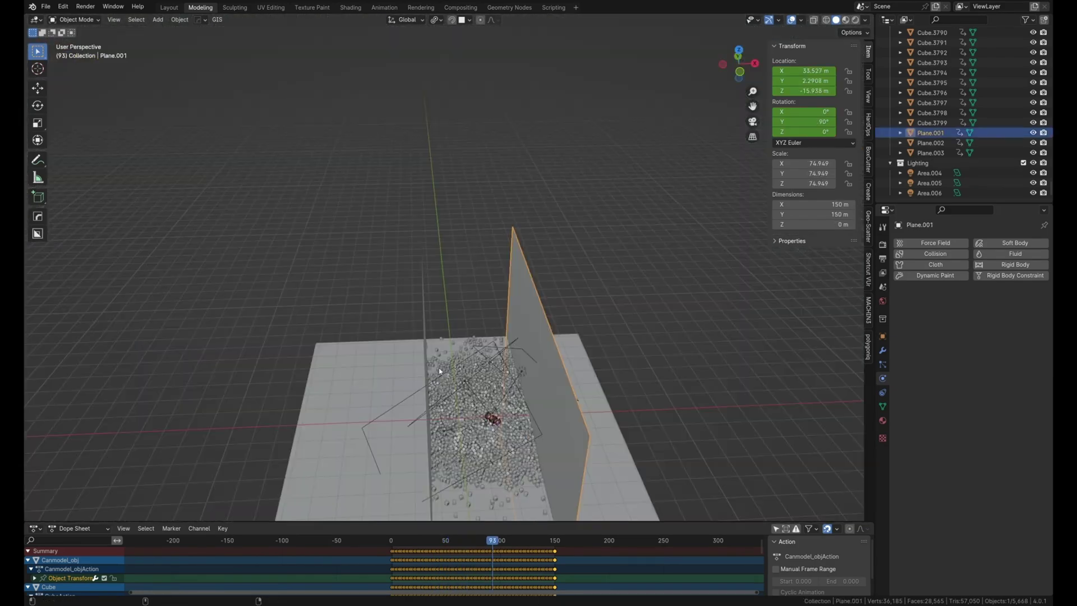
# - Delete the two upright wall planes, Plane.001 and Plane.003, beside the pile of cubes
pyautogui.scroll(2, 440, 372)
pyautogui.press('Delete')
pyautogui.click(312, 286)
pyautogui.press('Delete')
# - Add a new cube, scale it up to about 9.85 m per side and move it clear of the pile above the ground plane
pyautogui.moveTo(312, 286); pyautogui.dragTo(409, 308, button='middle')
pyautogui.scroll(3, 299, 338)
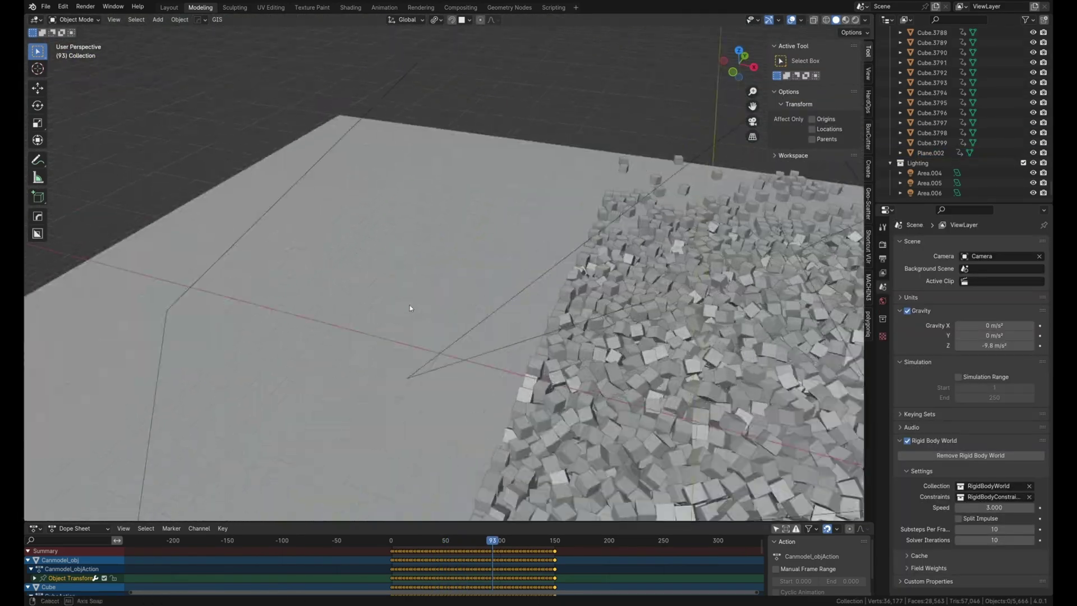
pyautogui.hotkey('shift', 'a')
pyautogui.click(437, 192)
pyautogui.scroll(-5, 437, 258)
pyautogui.press('s')
pyautogui.click(695, 337)
pyautogui.press('g')
pyautogui.click(451, 263)
pyautogui.scroll(4, 450, 264)
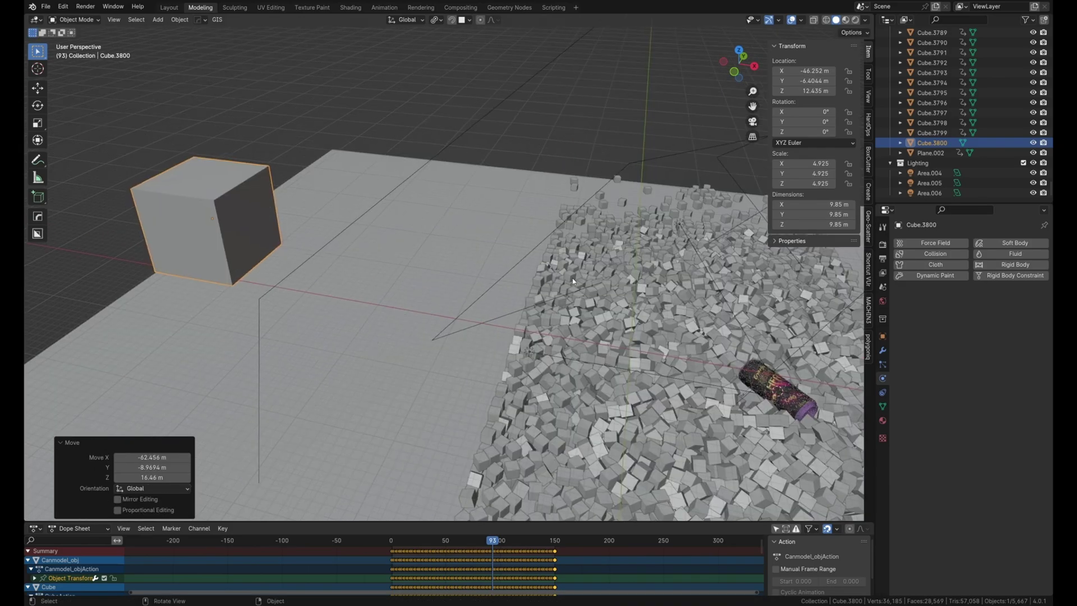
# - Apply a Simple Subdivision modifier with 4 viewport levels to the new cube and switch it to Sculpt Mode
pyautogui.moveTo(572, 281); pyautogui.dragTo(583, 286, button='middle')
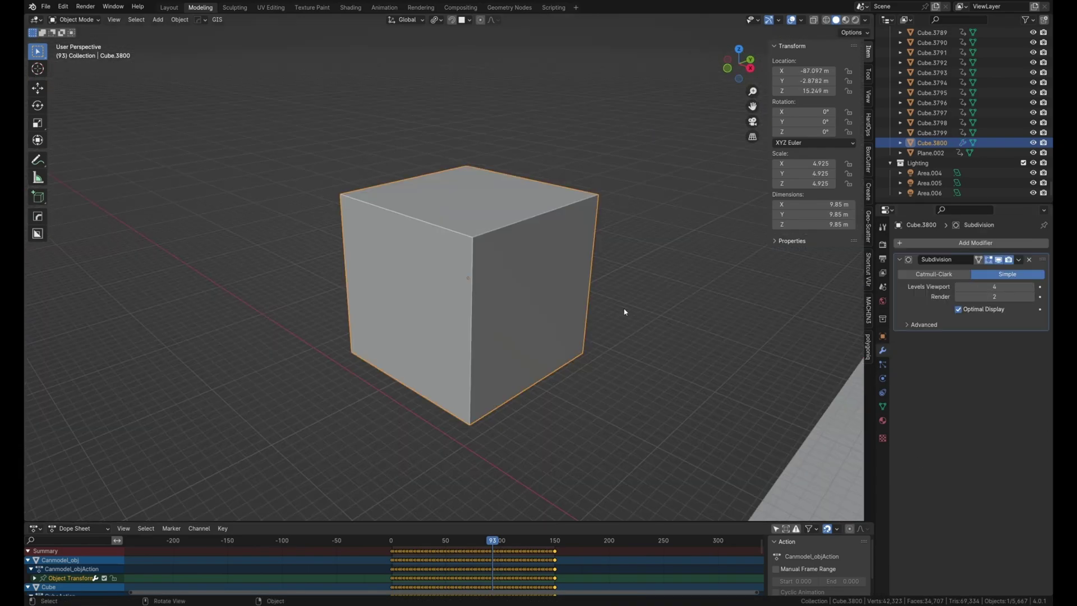
pyautogui.hotkey('ctrl', 'a')
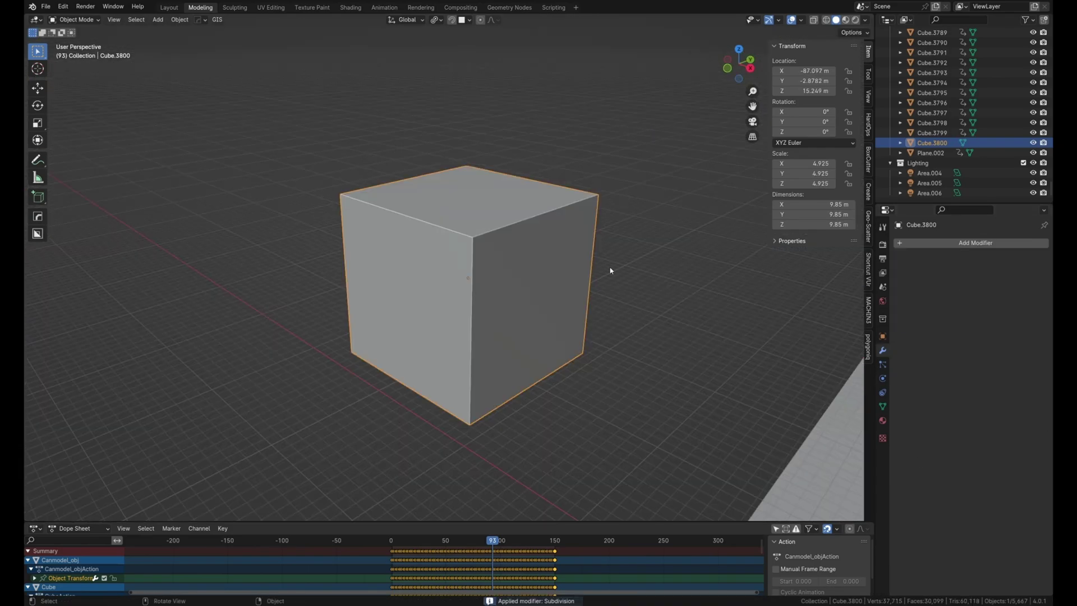
pyautogui.press('Tab')
pyautogui.press('Tab')
pyautogui.moveTo(611, 272)
pyautogui.mouseDown(button='middle')
pyautogui.moveTo(624, 283)
pyautogui.moveTo(614, 274)
pyautogui.mouseUp(button='middle')
pyautogui.scroll(2, 614, 274)
pyautogui.press('Tab')
pyautogui.press('Tab')
pyautogui.click(74, 19)
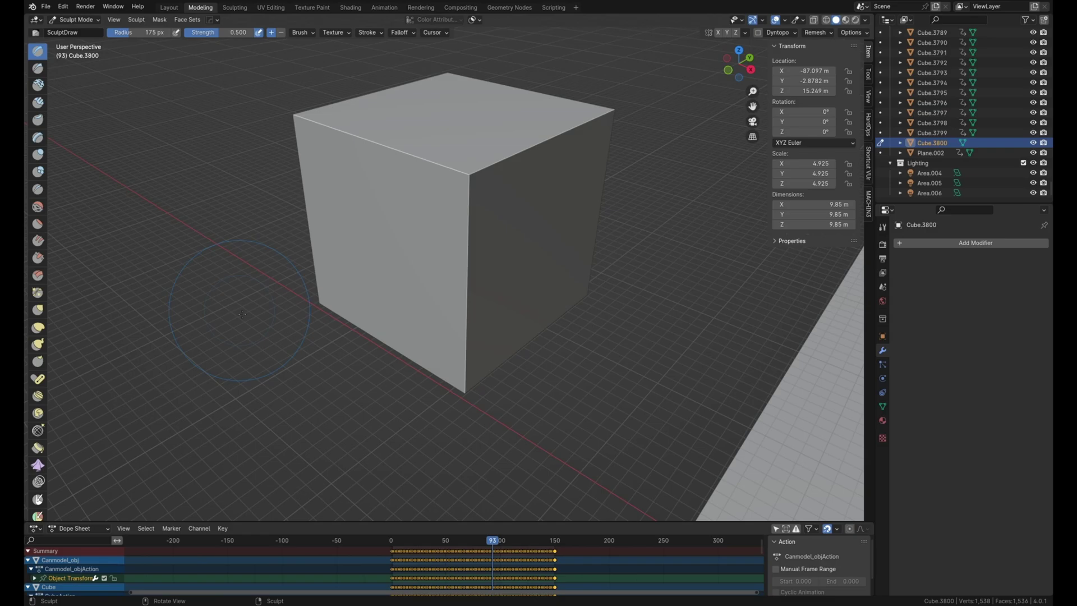
# - Sculpt bulges onto the large cube's corners, using the Fill/Deepen brush with a 175 px radius and 0.700 strength
pyautogui.moveTo(469, 179); pyautogui.dragTo(488, 174)
pyautogui.moveTo(539, 163); pyautogui.dragTo(564, 163, button='middle')
pyautogui.scroll(-5, 477, 222)
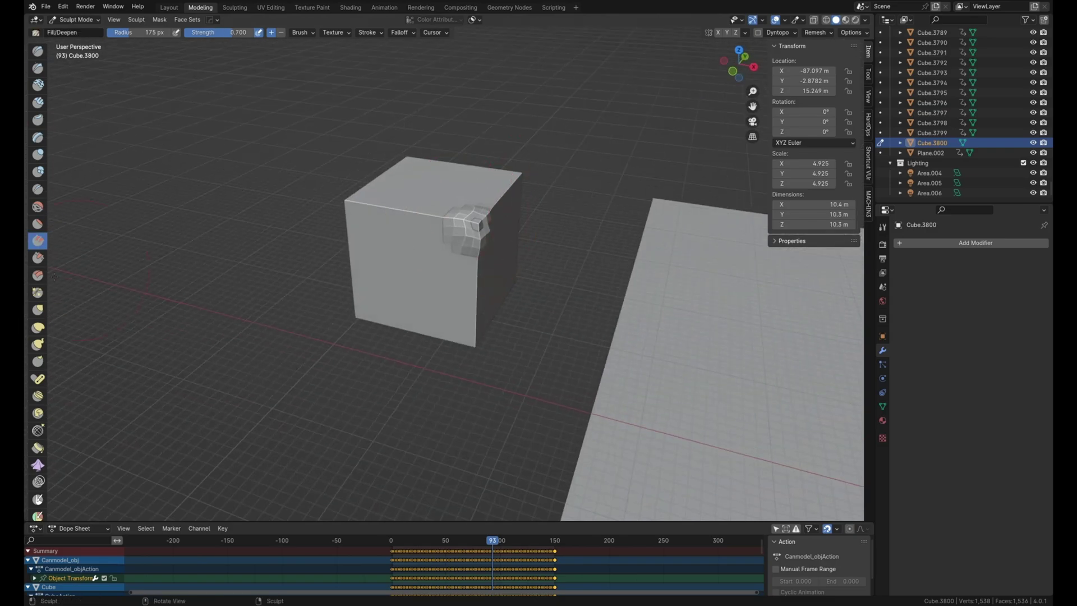
pyautogui.moveTo(429, 225); pyautogui.dragTo(524, 230, button='middle')
pyautogui.scroll(5, 415, 263)
pyautogui.moveTo(324, 241); pyautogui.dragTo(303, 225)
pyautogui.moveTo(442, 445); pyautogui.dragTo(569, 446, button='middle')
pyautogui.moveTo(260, 308); pyautogui.dragTo(236, 317)
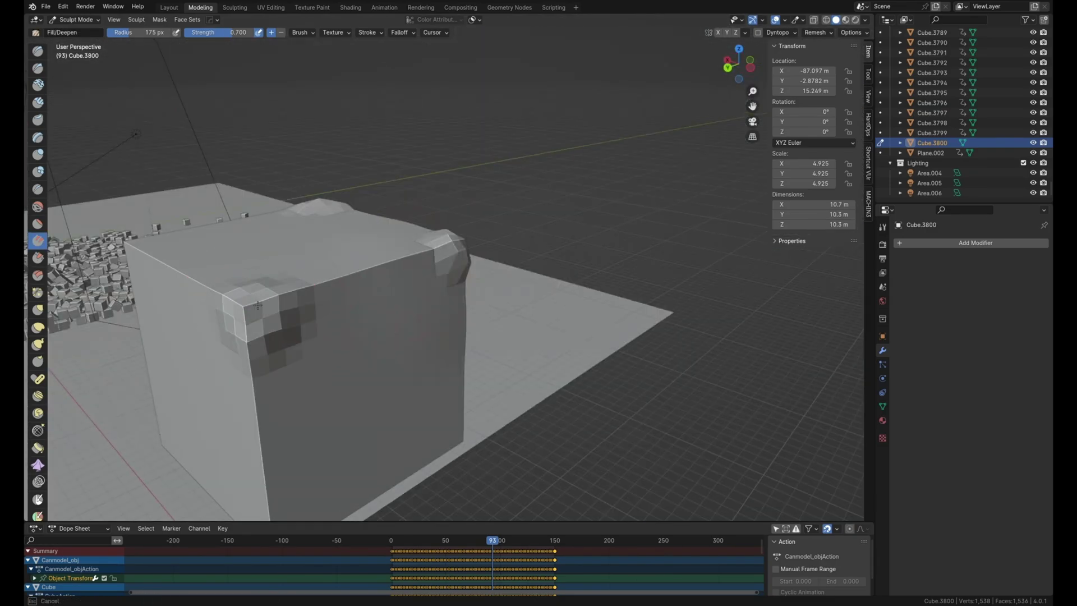
pyautogui.moveTo(260, 337); pyautogui.dragTo(387, 343, button='middle')
pyautogui.keyDown('shift'); pyautogui.moveTo(293, 348); pyautogui.dragTo(557, 286, button='middle'); pyautogui.keyUp('shift')
pyautogui.moveTo(463, 460); pyautogui.dragTo(471, 451)
pyautogui.moveTo(471, 451); pyautogui.dragTo(454, 416, button='middle')
pyautogui.moveTo(453, 416); pyautogui.dragTo(476, 438)
pyautogui.moveTo(477, 438)
pyautogui.mouseDown(button='middle')
pyautogui.moveTo(418, 380)
pyautogui.moveTo(336, 381)
pyautogui.mouseUp(button='middle')
pyautogui.keyDown('shift'); pyautogui.moveTo(449, 477); pyautogui.dragTo(611, 392, button='middle'); pyautogui.keyUp('shift')
pyautogui.moveTo(629, 381); pyautogui.dragTo(612, 404)
pyautogui.keyDown('shift'); pyautogui.moveTo(612, 404); pyautogui.dragTo(461, 426, button='middle'); pyautogui.keyUp('shift')
pyautogui.scroll(-2, 461, 427)
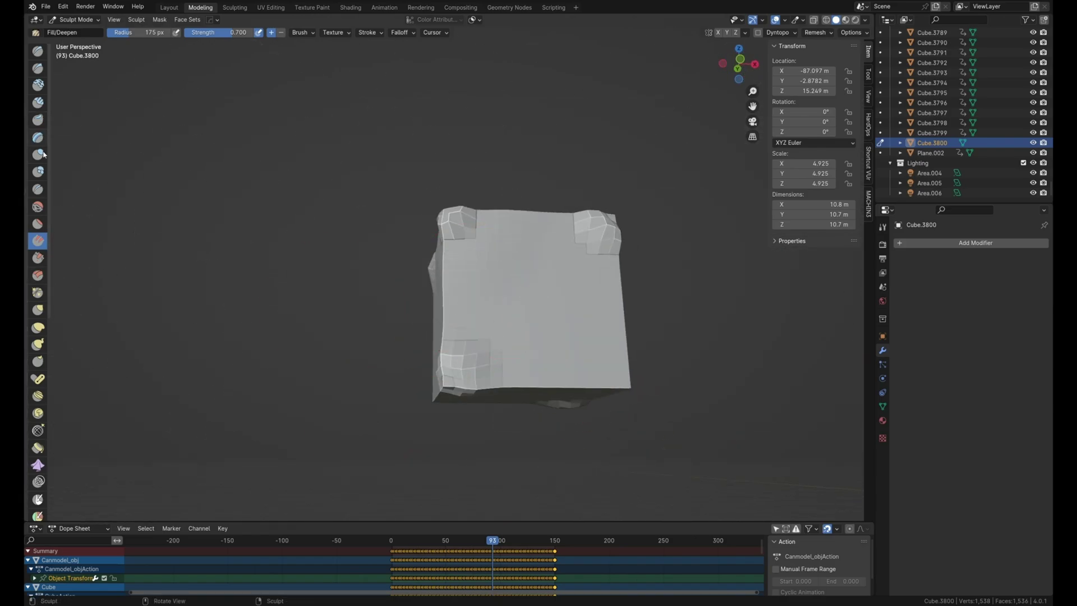
# - Round off the large cube's edges and bulged corners with the Smooth brush at 175 px radius and 0.316 strength
pyautogui.scroll(3, 554, 345)
pyautogui.moveTo(555, 344); pyautogui.dragTo(580, 404, button='middle')
pyautogui.moveTo(546, 459); pyautogui.dragTo(449, 431, button='middle')
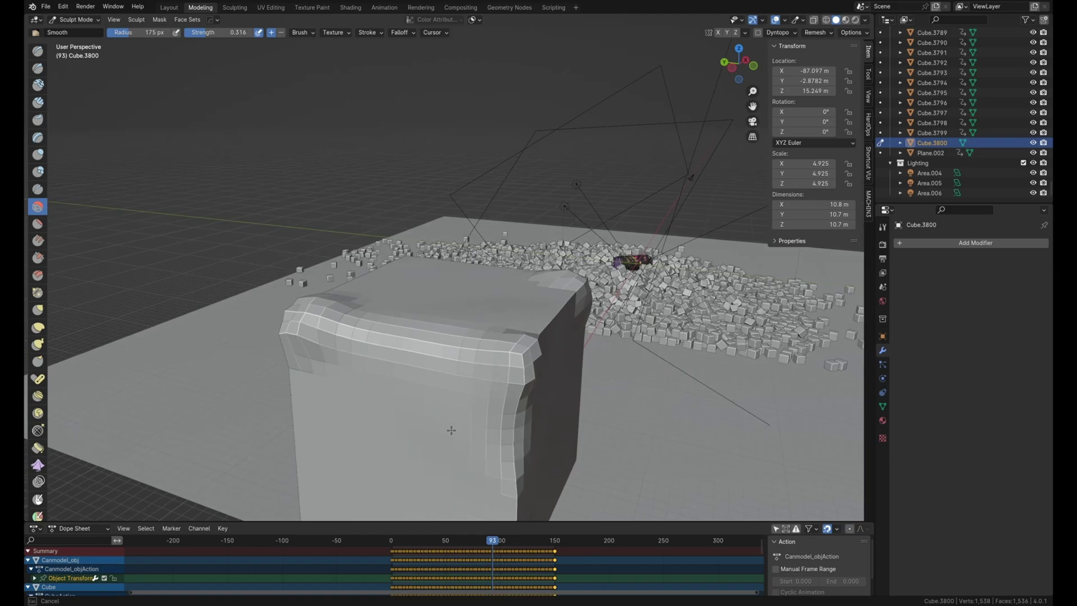
pyautogui.moveTo(449, 430); pyautogui.dragTo(435, 345)
pyautogui.scroll(-2, 434, 345)
pyautogui.moveTo(434, 345)
pyautogui.mouseDown(button='middle')
pyautogui.moveTo(416, 388)
pyautogui.moveTo(469, 320)
pyautogui.moveTo(431, 252)
pyautogui.moveTo(460, 297)
pyautogui.mouseUp(button='middle')
pyautogui.moveTo(415, 460); pyautogui.dragTo(370, 458)
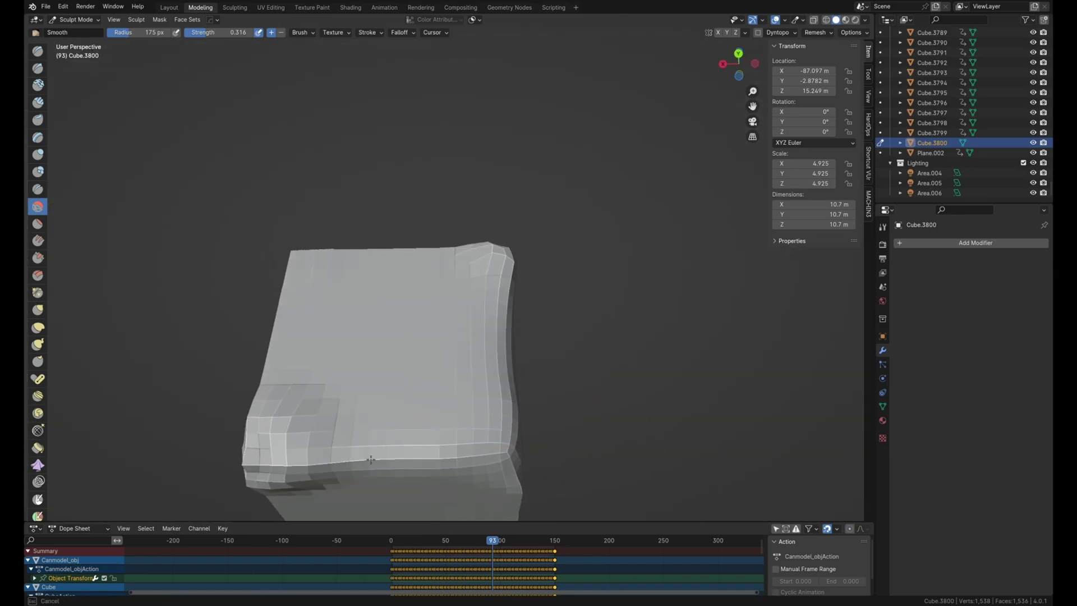
pyautogui.moveTo(370, 457); pyautogui.dragTo(494, 443, button='middle')
pyautogui.scroll(3, 449, 438)
pyautogui.moveTo(381, 432); pyautogui.dragTo(434, 441)
pyautogui.moveTo(425, 202); pyautogui.dragTo(538, 314, button='middle')
pyautogui.moveTo(392, 194); pyautogui.dragTo(421, 210)
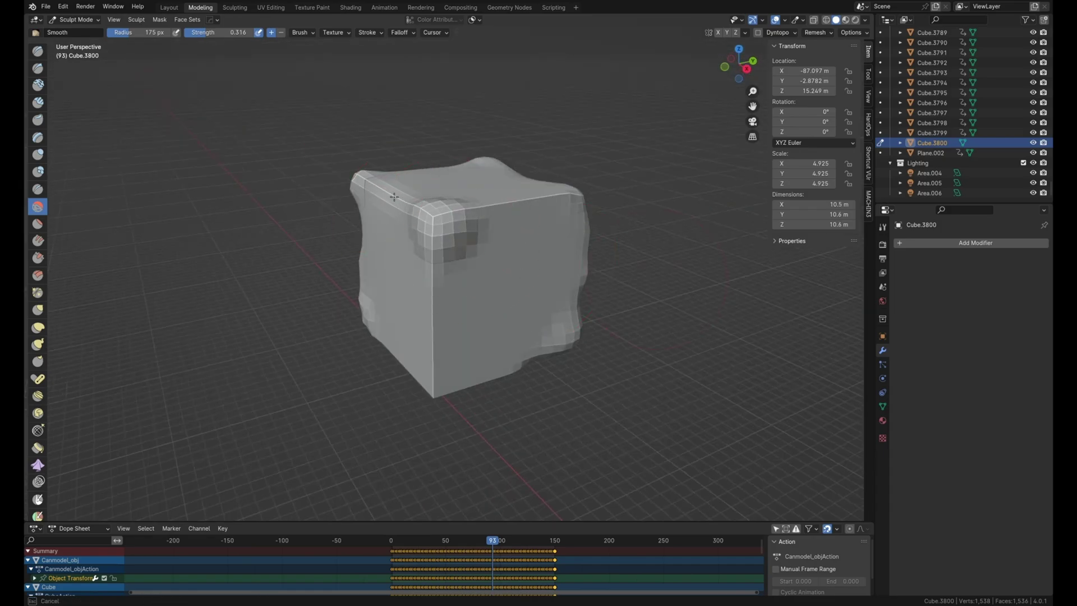
pyautogui.moveTo(421, 211); pyautogui.dragTo(314, 236, button='middle')
pyautogui.moveTo(314, 235)
pyautogui.mouseDown()
pyautogui.moveTo(313, 253)
pyautogui.moveTo(303, 241)
pyautogui.mouseUp()
pyautogui.moveTo(303, 242)
pyautogui.mouseDown(button='middle')
pyautogui.moveTo(368, 197)
pyautogui.moveTo(374, 441)
pyautogui.moveTo(263, 335)
pyautogui.mouseUp(button='middle')
pyautogui.scroll(4, 375, 440)
pyautogui.moveTo(263, 336); pyautogui.dragTo(344, 398)
pyautogui.moveTo(345, 398)
pyautogui.mouseDown(button='middle')
pyautogui.moveTo(337, 301)
pyautogui.moveTo(440, 241)
pyautogui.moveTo(457, 193)
pyautogui.moveTo(624, 180)
pyautogui.moveTo(480, 160)
pyautogui.mouseUp(button='middle')
pyautogui.moveTo(480, 160); pyautogui.dragTo(479, 172)
pyautogui.moveTo(480, 172); pyautogui.dragTo(474, 227, button='middle')
pyautogui.moveTo(474, 227); pyautogui.dragTo(471, 221)
pyautogui.scroll(-1, 471, 224)
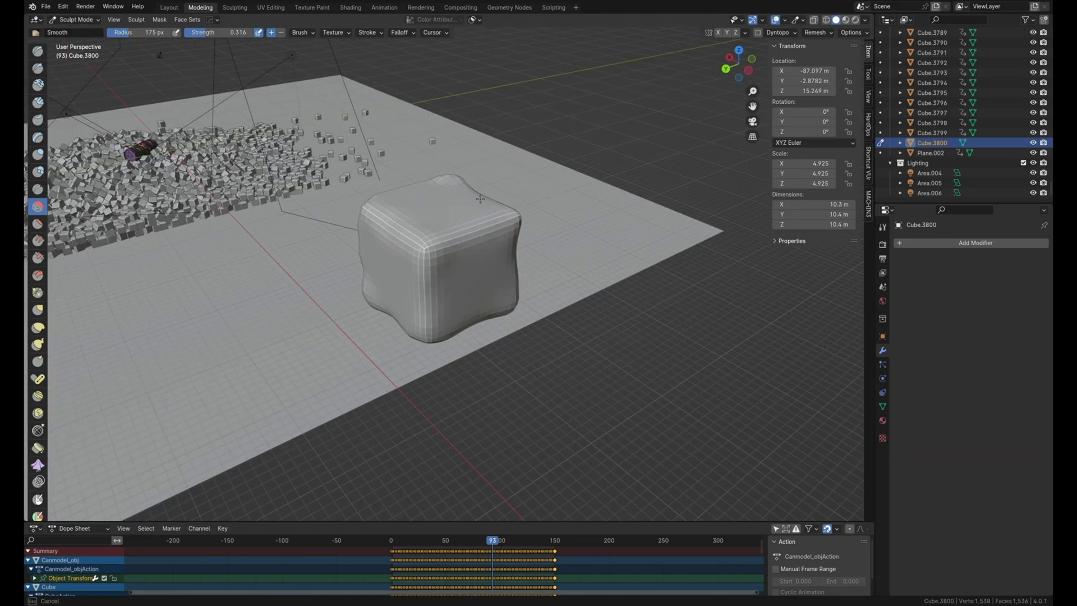
pyautogui.moveTo(471, 224)
pyautogui.mouseDown(button='middle')
pyautogui.moveTo(618, 273)
pyautogui.moveTo(693, 385)
pyautogui.mouseUp(button='middle')
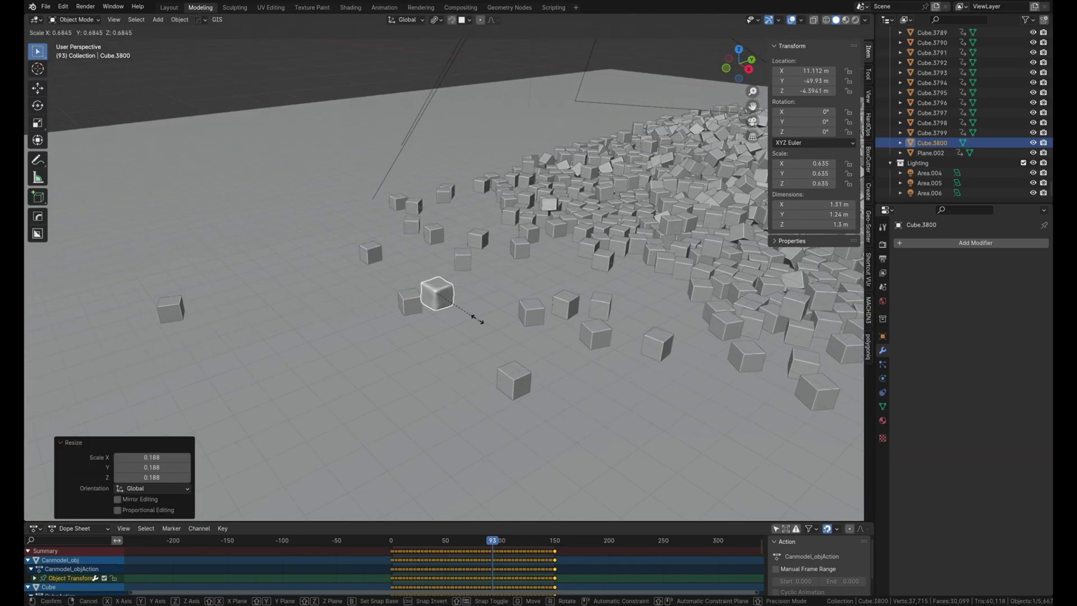
# - Scale the sculpted cube down to about 1.27 m and move it beside a loose cube on the ground plane
pyautogui.click(476, 317)
pyautogui.scroll(5, 478, 300)
pyautogui.keyDown('shift'); pyautogui.moveTo(479, 298); pyautogui.dragTo(482, 268, button='middle'); pyautogui.keyUp('shift')
pyautogui.press('g')
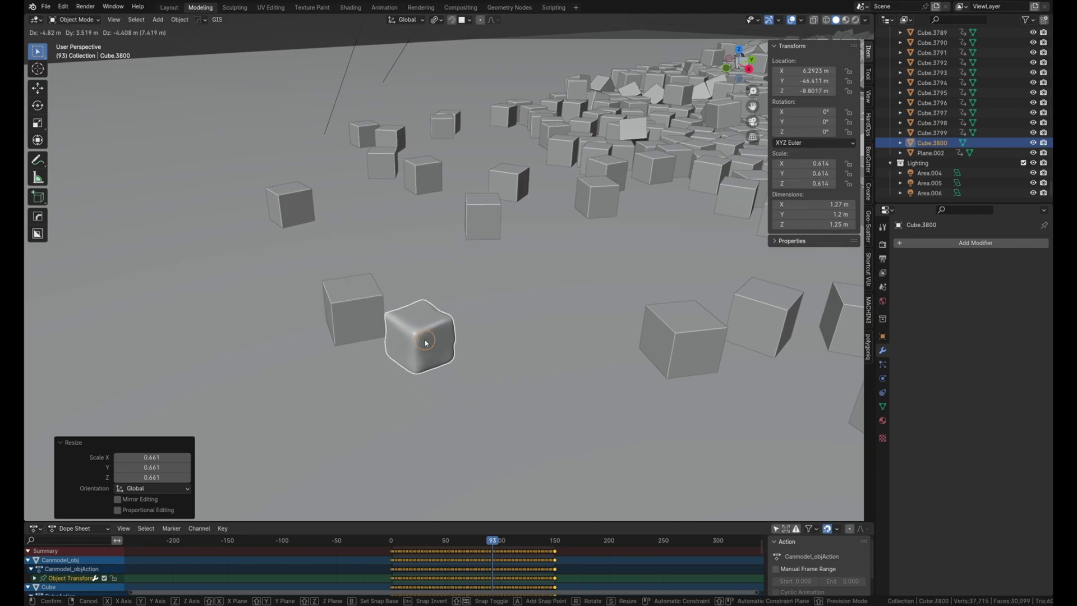
pyautogui.click(426, 343)
# - Match the sculpted cube to an isolated loose cube, scaling it to about 1.32 m and aligning its position, rotation and height over that cube
pyautogui.moveTo(426, 343); pyautogui.dragTo(472, 311, button='middle')
pyautogui.scroll(2, 395, 393)
pyautogui.moveTo(395, 393); pyautogui.dragTo(432, 415, button='middle')
pyautogui.keyDown('shift'); pyautogui.moveTo(432, 415); pyautogui.dragTo(483, 387, button='middle'); pyautogui.keyUp('shift')
pyautogui.press('s')
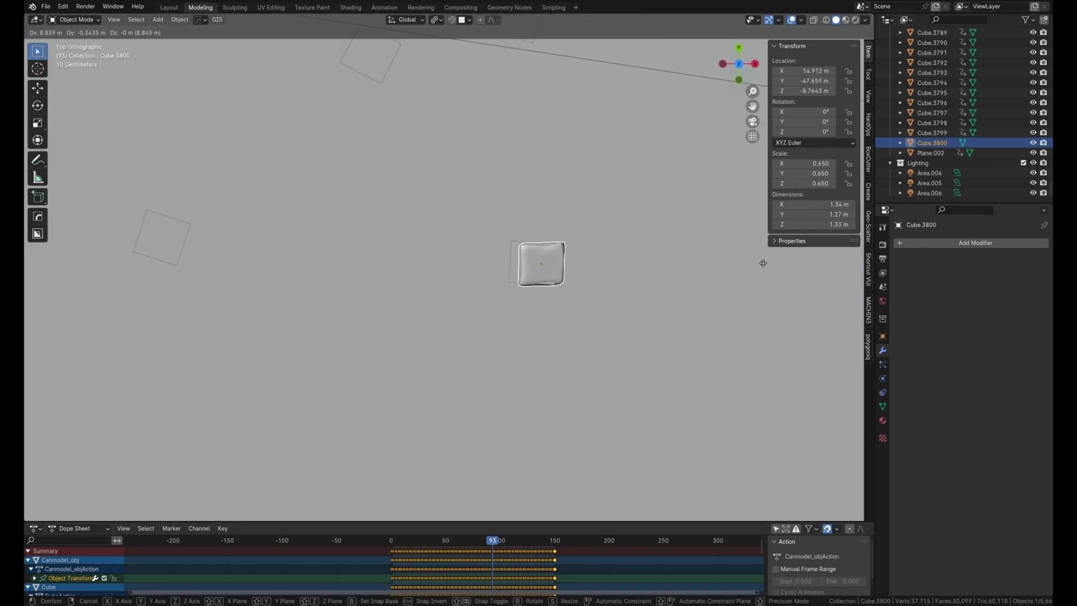
pyautogui.scroll(5, 601, 230)
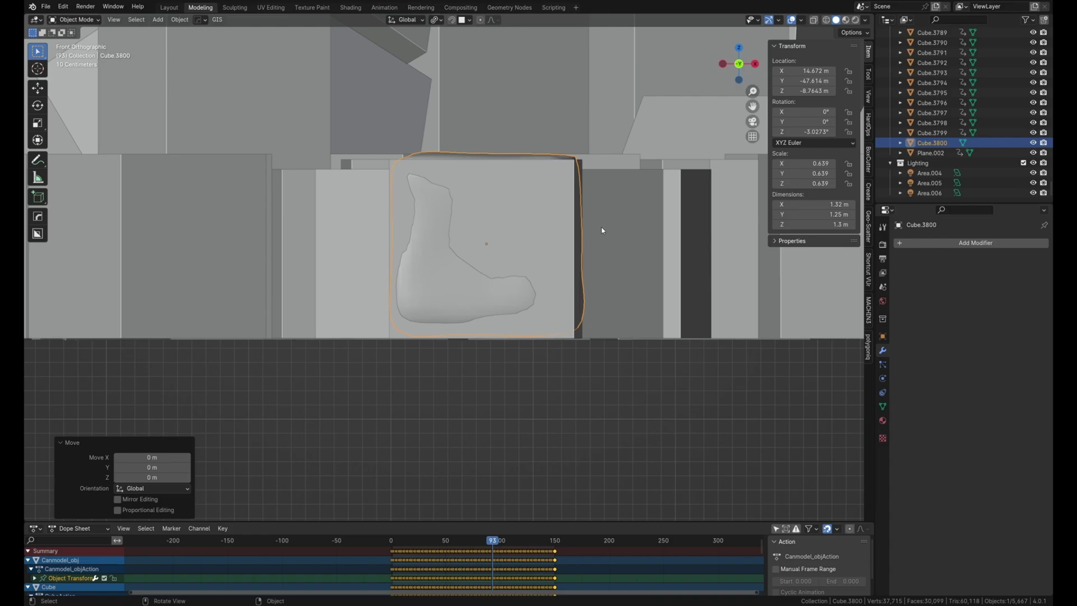
pyautogui.press('g')
pyautogui.press('z')
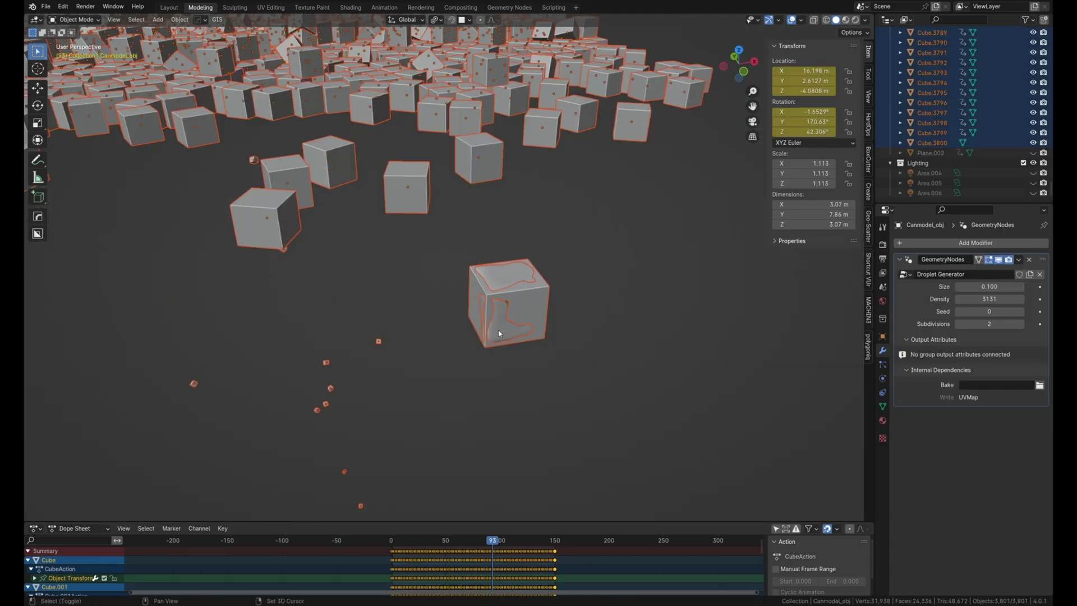
# - Make the sculpted cube the active object among all the selected cubes and link its object data to them
pyautogui.keyDown('shift'); pyautogui.click(499, 333); pyautogui.keyUp('shift')
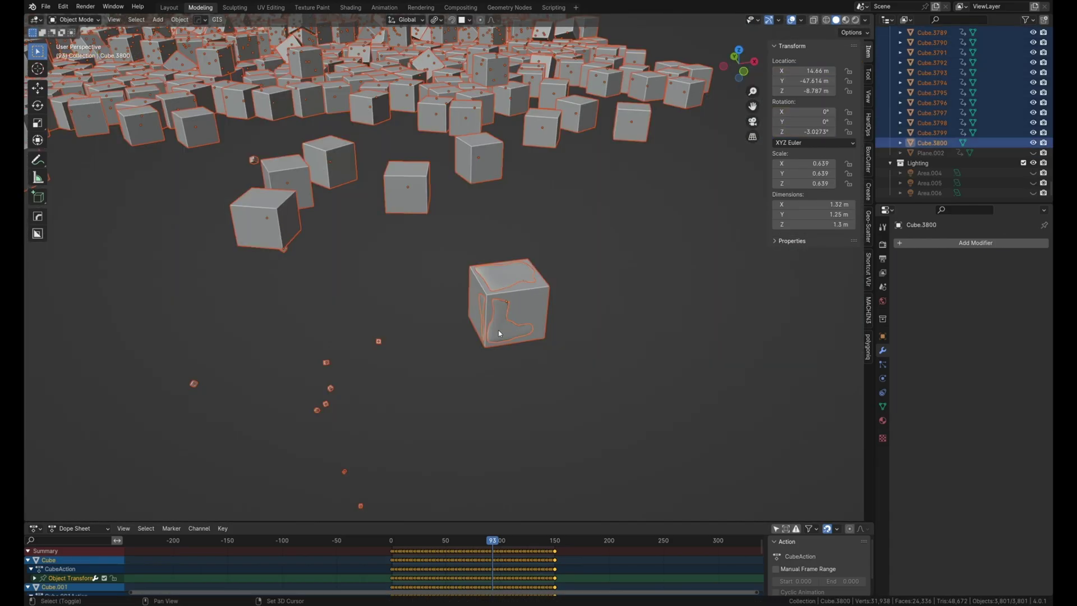
pyautogui.hotkey('ctrl', 'l')
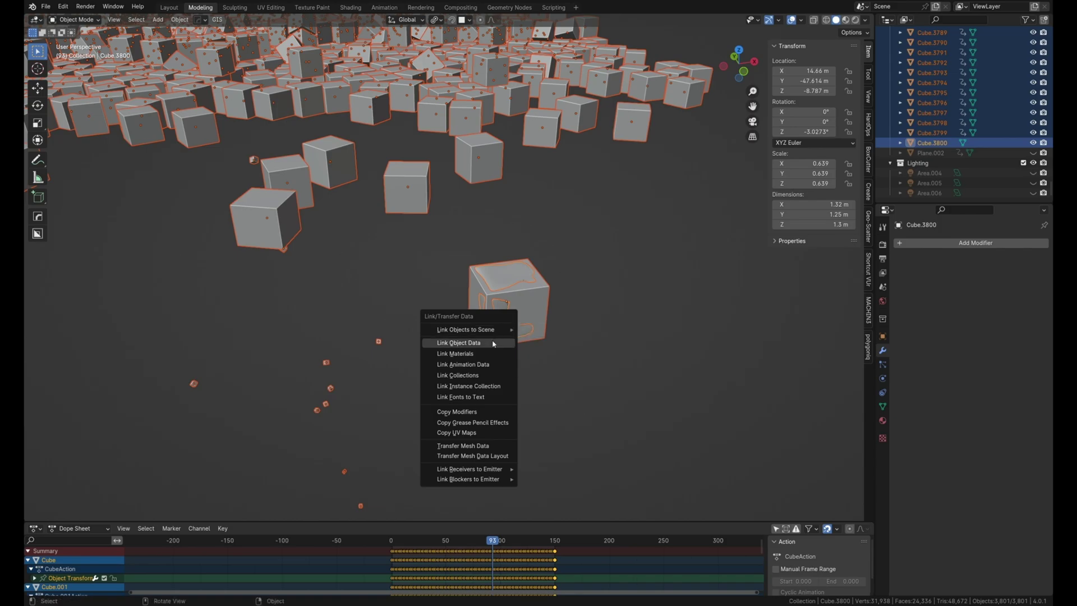
pyautogui.click(493, 344)
pyautogui.click(532, 306)
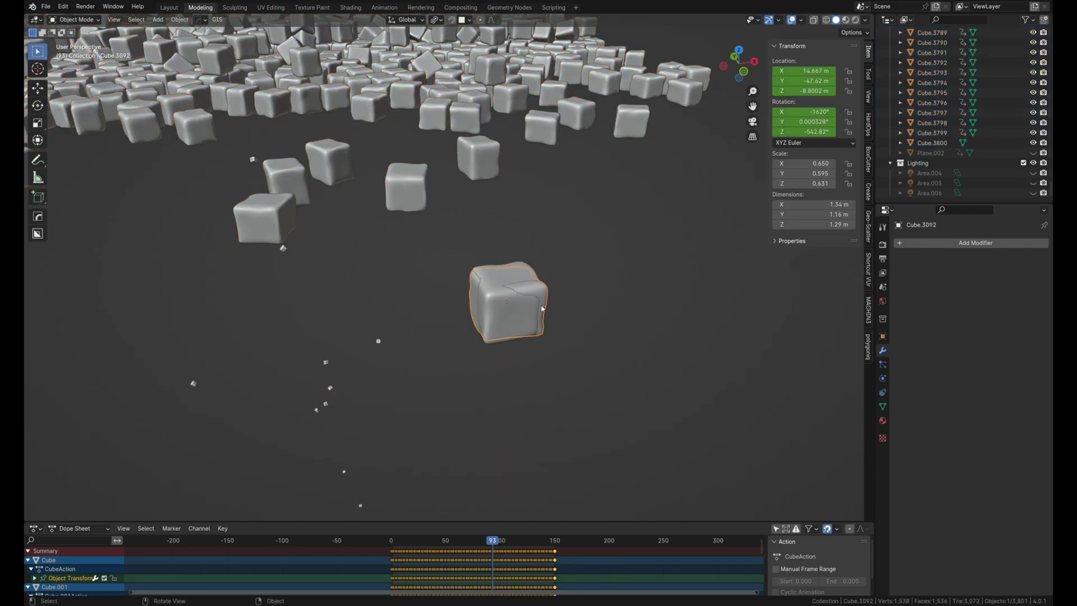
pyautogui.scroll(-9, 454, 241)
pyautogui.moveTo(449, 143); pyautogui.dragTo(448, 171, button='middle')
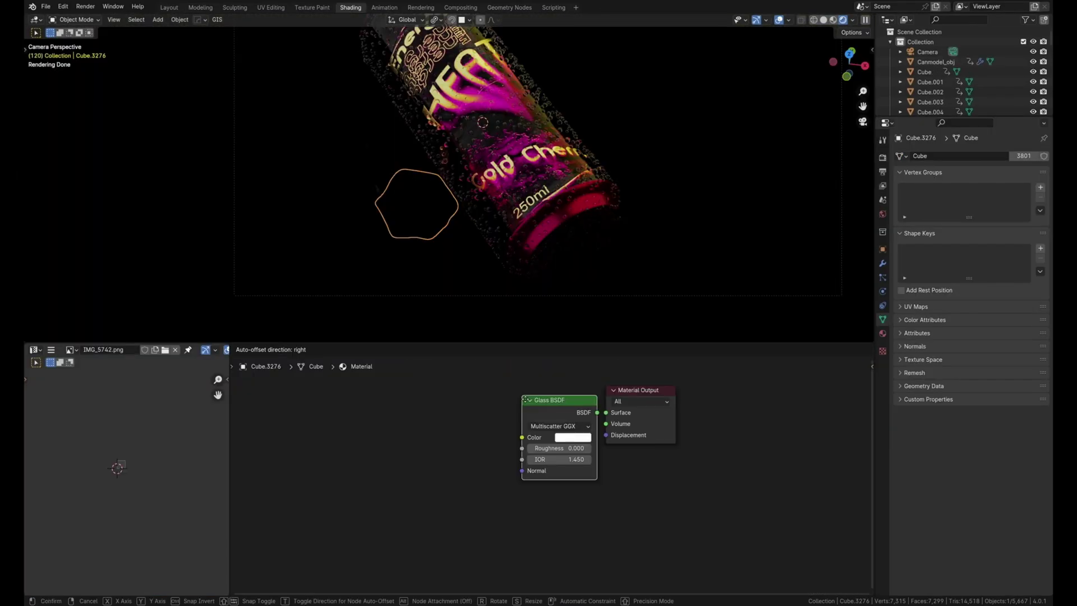
# - Place a Glass BSDF node in the cube material and connect it to the Material Output's Surface
pyautogui.click(476, 409)
pyautogui.moveTo(548, 421); pyautogui.dragTo(605, 413)
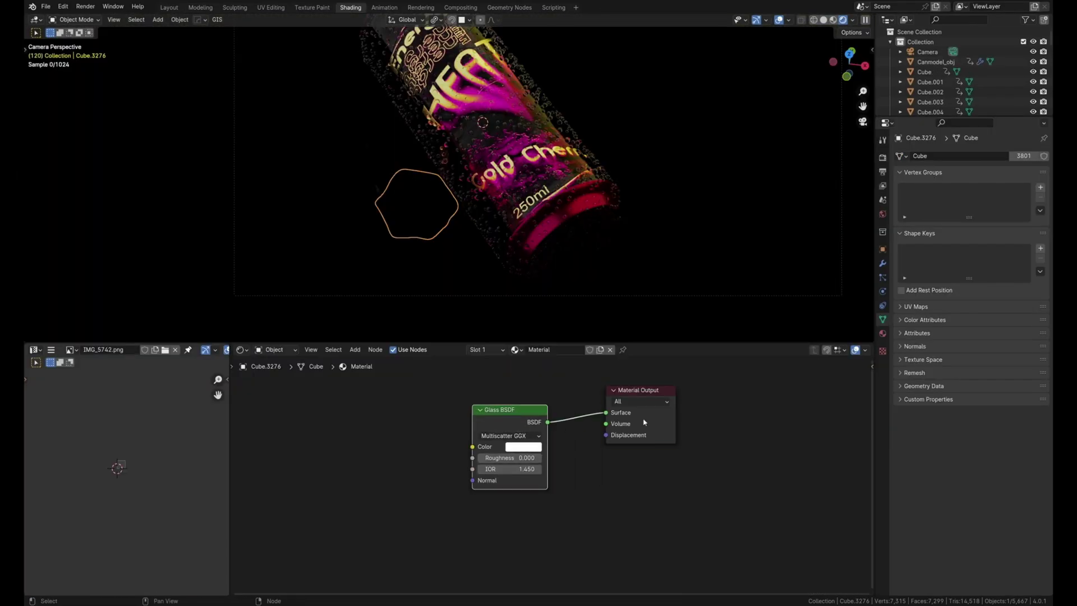
pyautogui.hotkey('shift', 's')
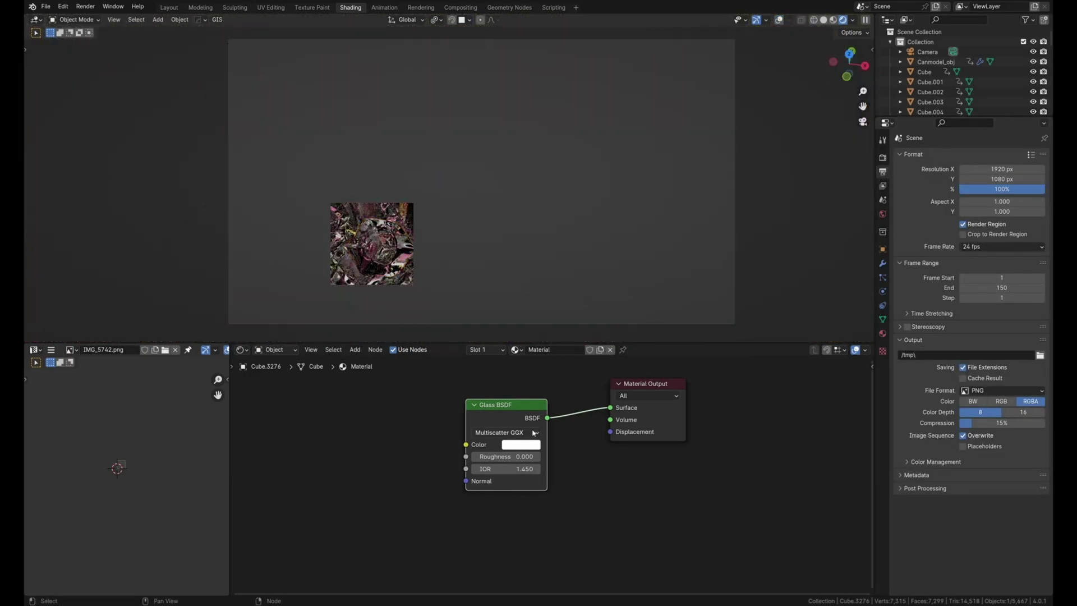
# - Sharpen the noise mask in the cube material by moving the Color Ramp's white stop close to the black one and changing the interpolation
pyautogui.scroll(2, 534, 433)
pyautogui.click(614, 452)
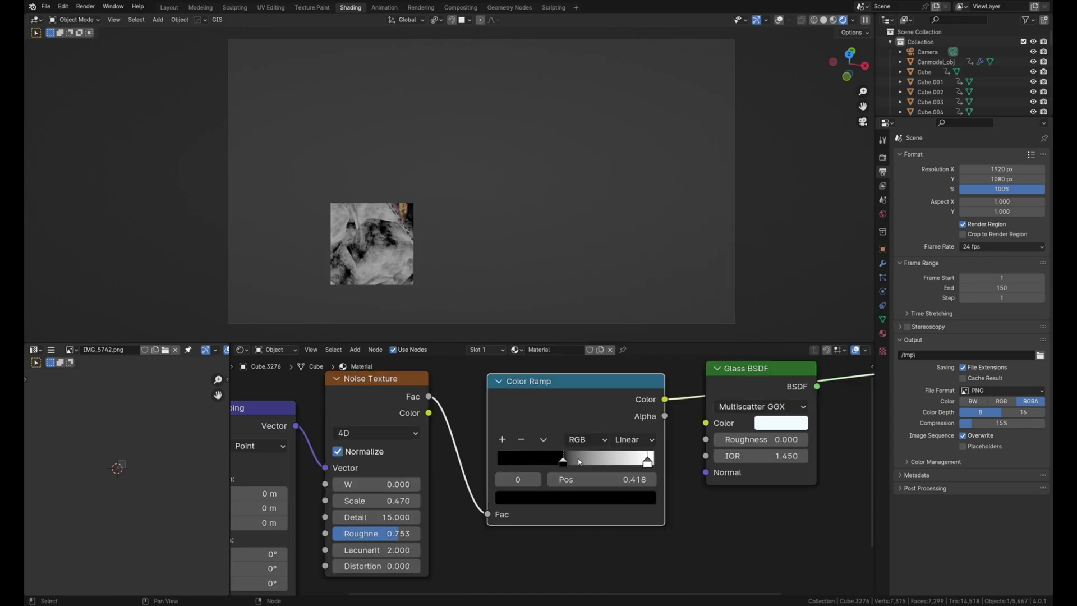
pyautogui.moveTo(652, 461); pyautogui.dragTo(585, 461)
pyautogui.click(632, 439)
pyautogui.click(626, 476)
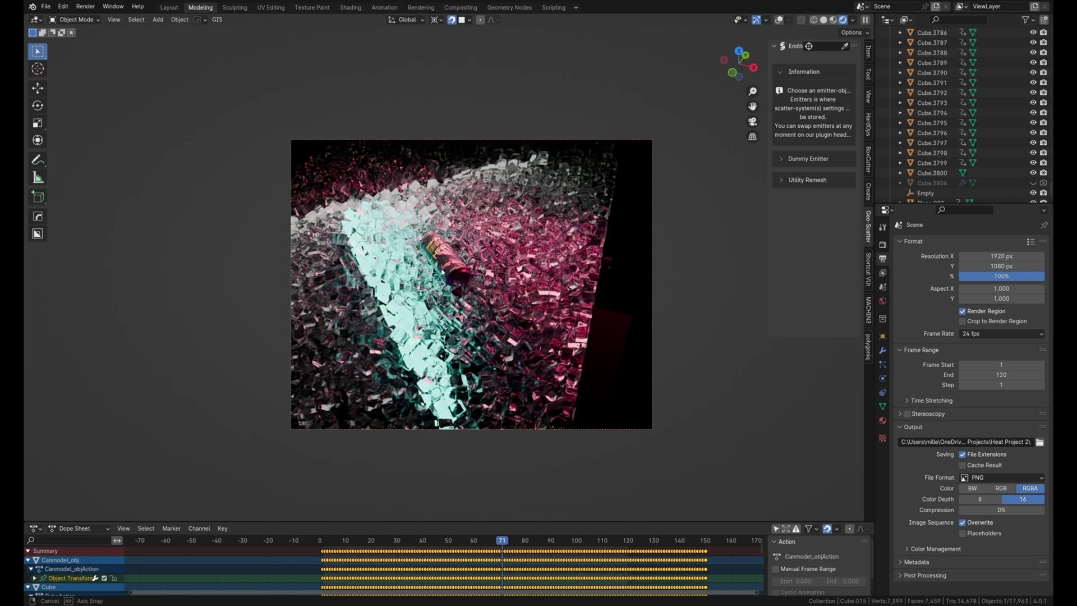
pyautogui.press('KP_0')
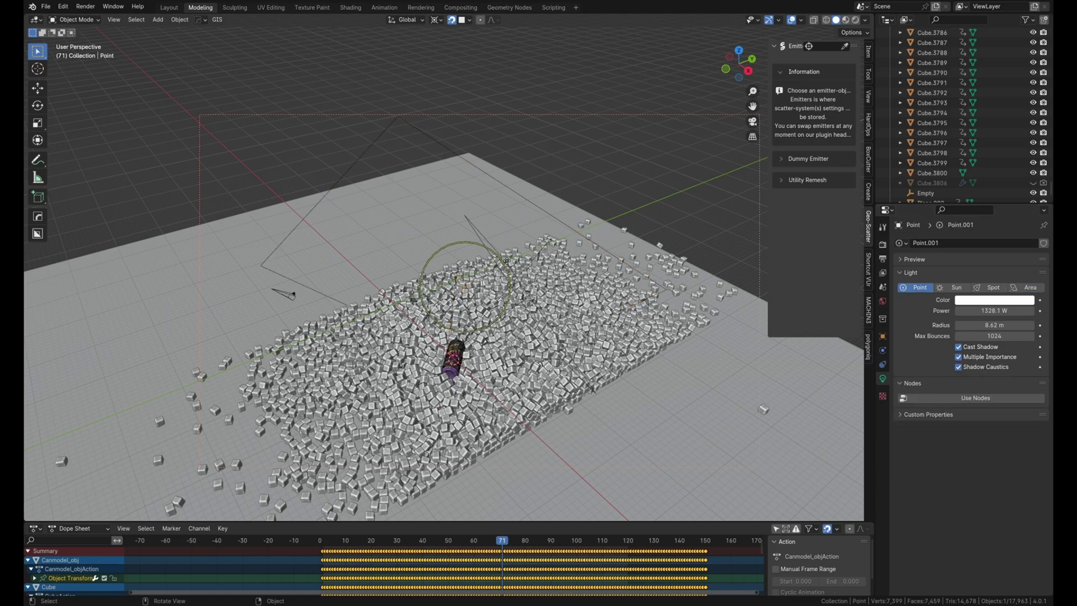
pyautogui.click(530, 300)
pyautogui.moveTo(557, 381); pyautogui.dragTo(681, 341, button='middle')
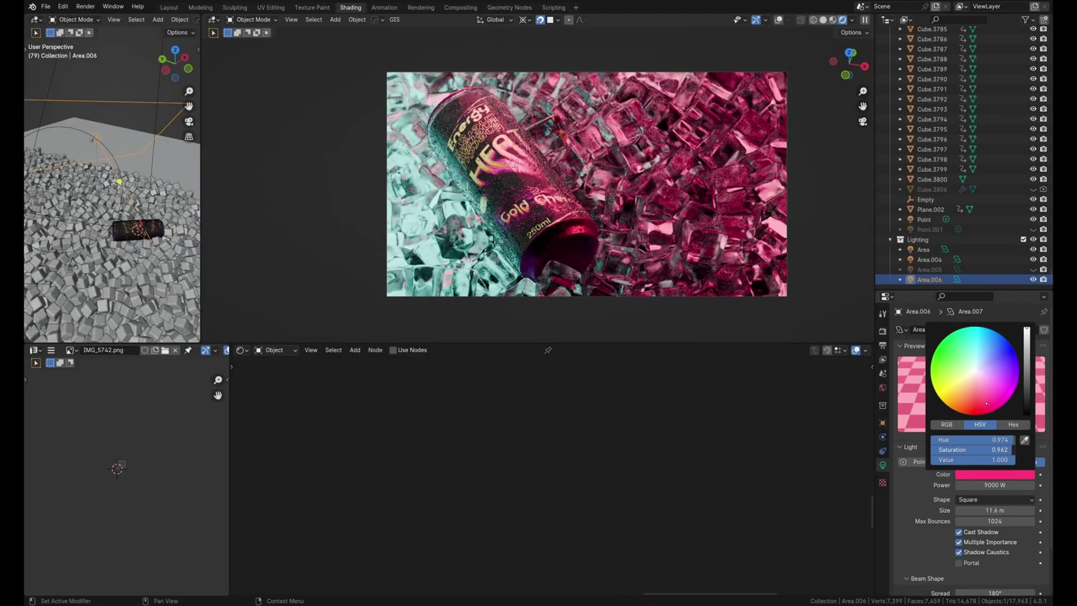
# - Set the saturation of the pink area light's color to 0.722
pyautogui.moveTo(994, 452); pyautogui.dragTo(994, 452)
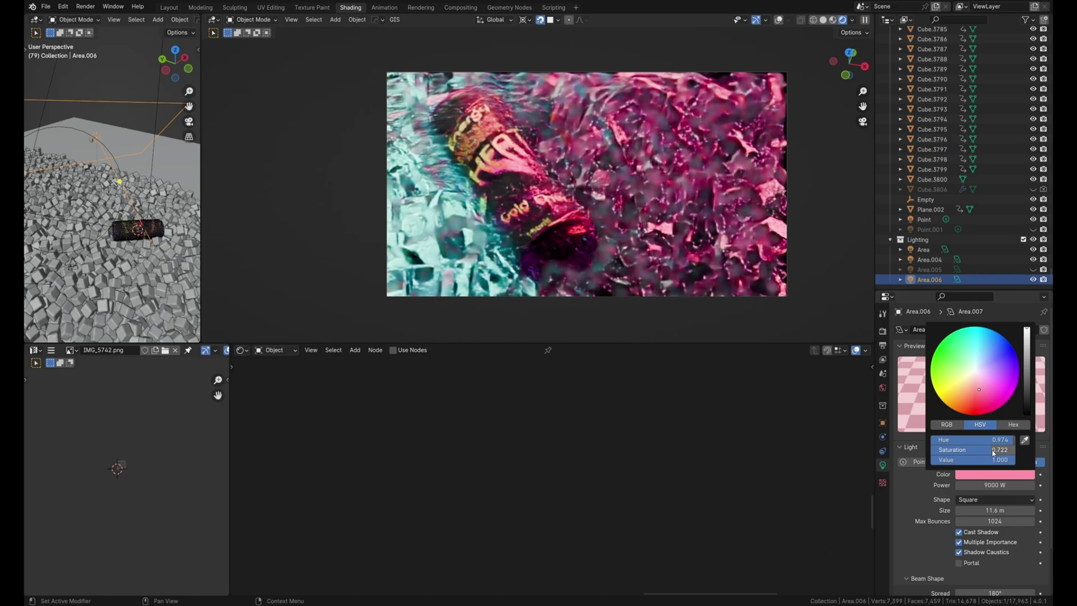
pyautogui.click(994, 452)
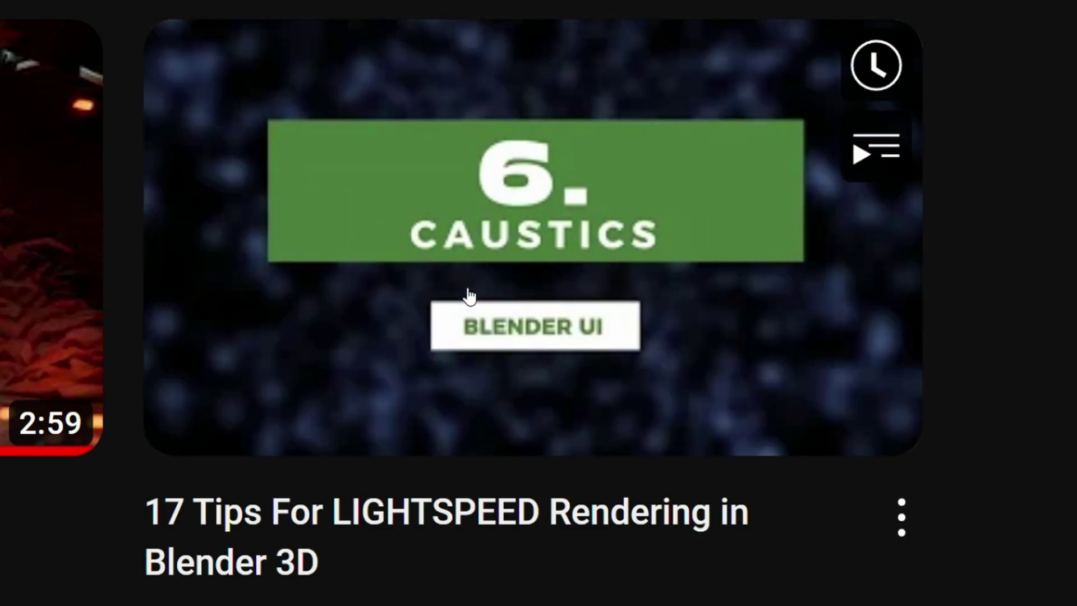
# - Switch to YouTube and open the video "17 Tips For LIGHTSPEED Rendering in Blender 3D"
pyautogui.click(469, 296)
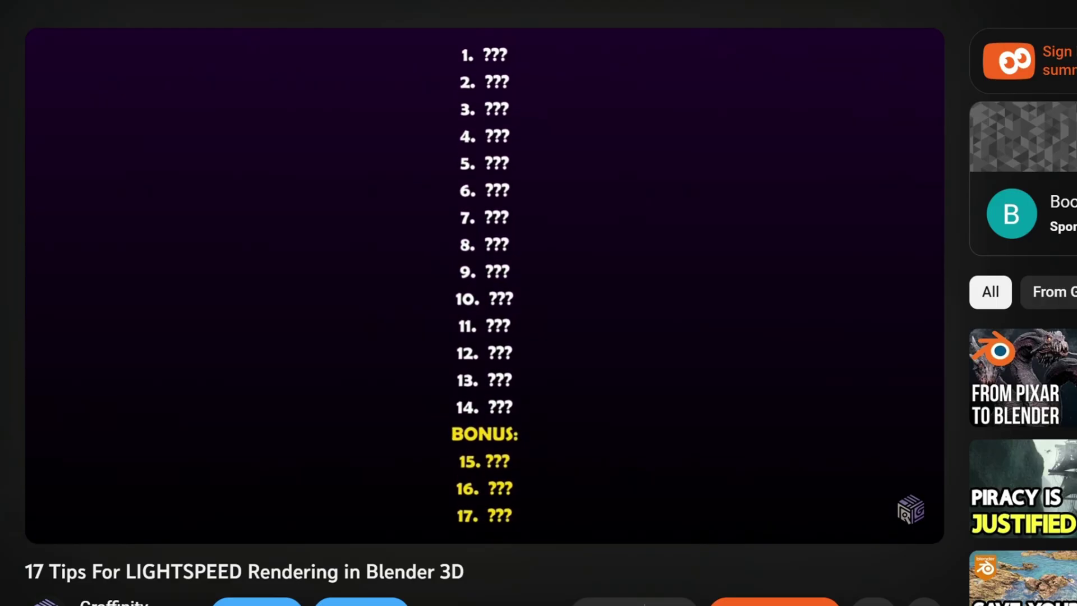